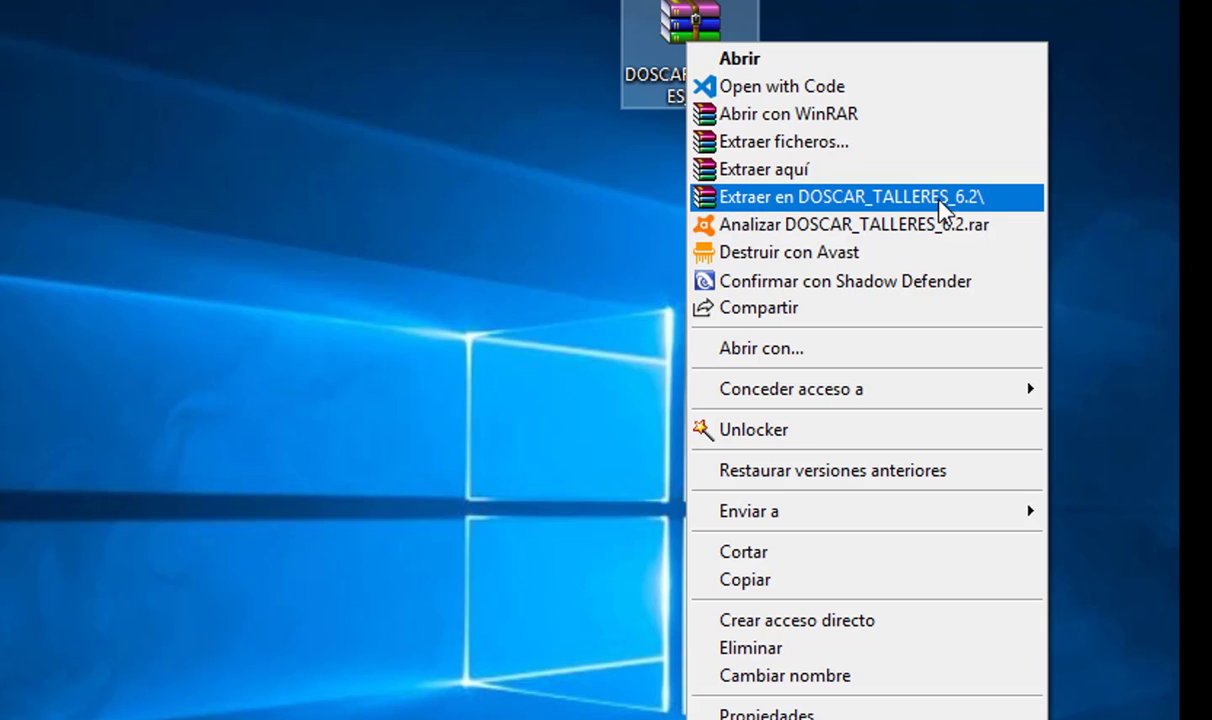
Extract the DOSCAR_TALLERES_6.2 archive into its own folder and place that folder near the archive on the desktop.
{"action": "left_click", "coordinate": [912, 200]}
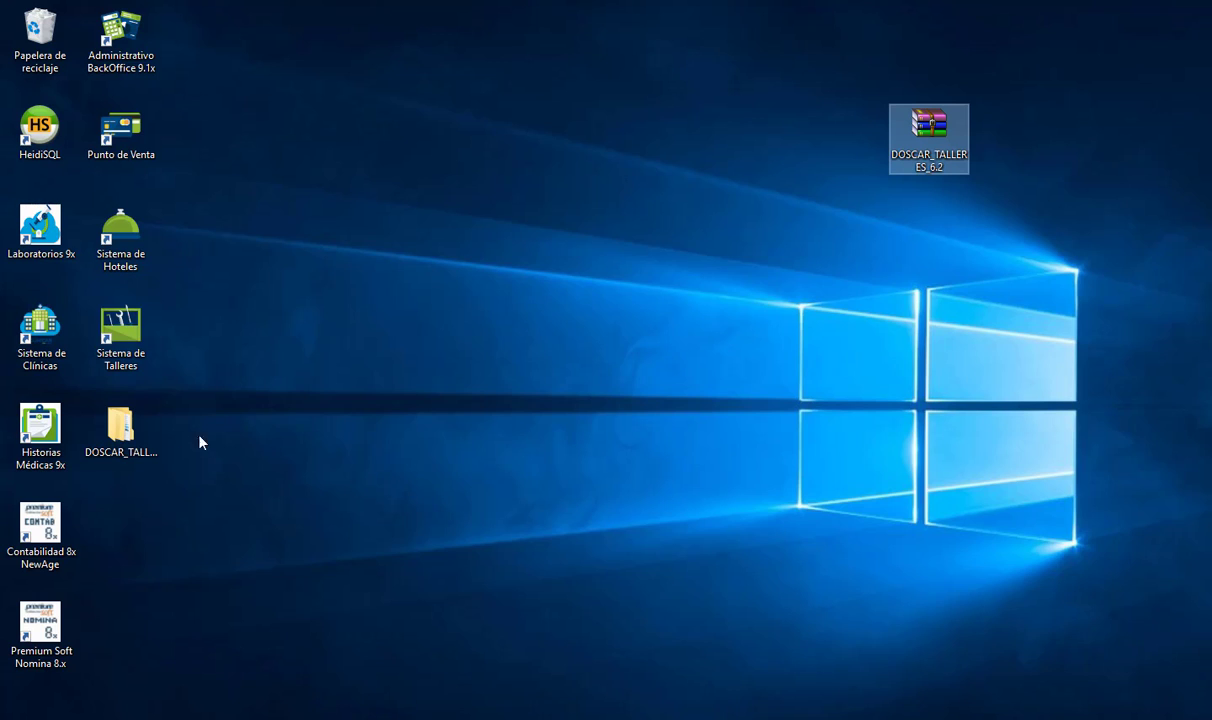
{"action": "left_click_drag", "start_coordinate": [118, 425], "coordinate": [691, 160]}
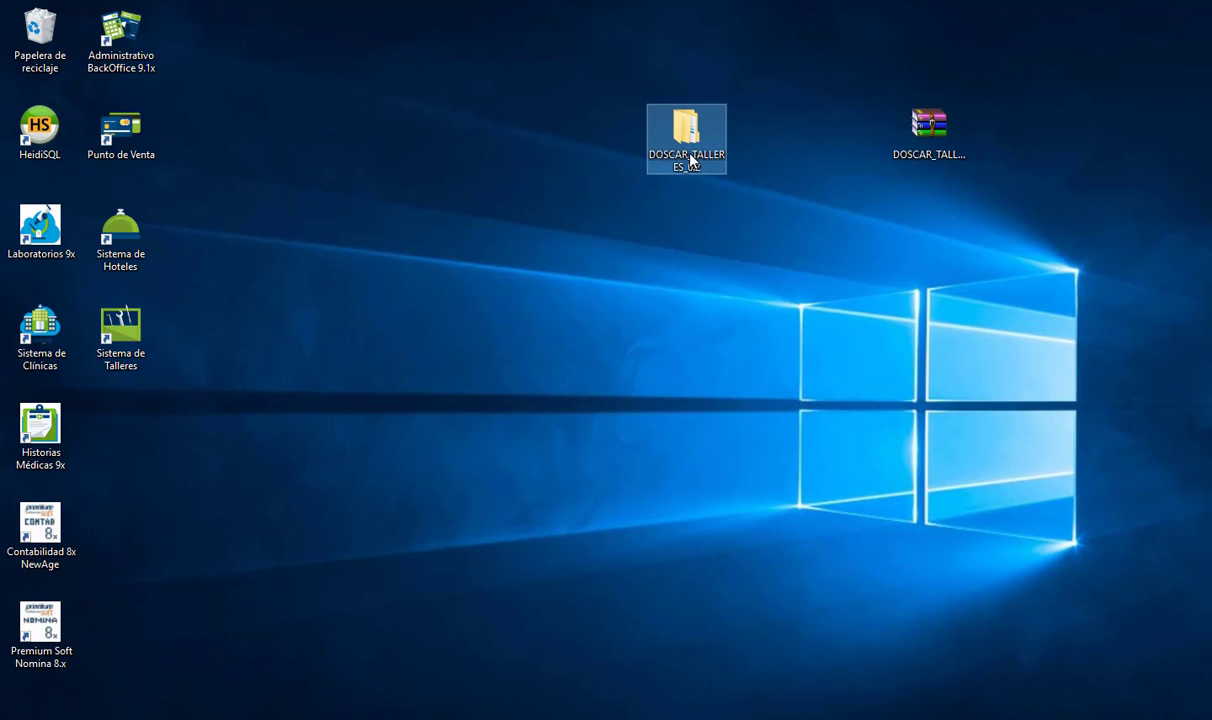
{"action": "left_click", "coordinate": [617, 281]}
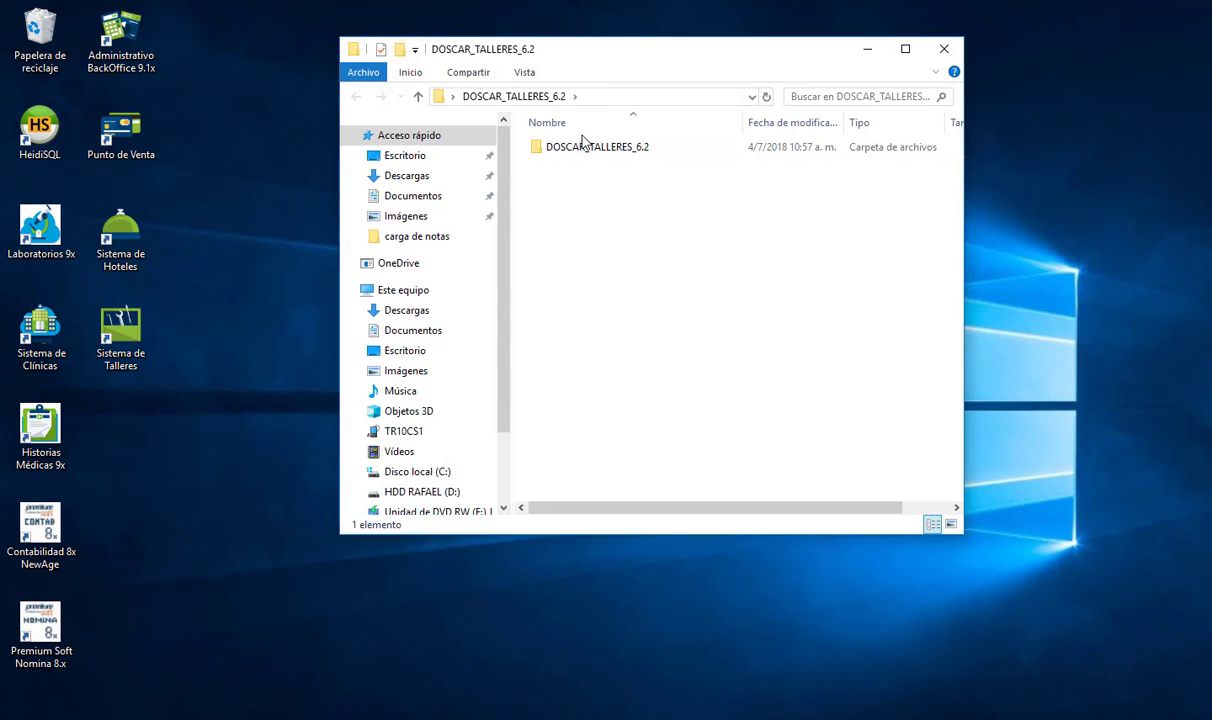
Open the inner DOSCAR_TALLERES_6.2 folder and run the INSTALAR application as administrator.
{"action": "left_click", "coordinate": [585, 150]}
{"action": "double_click", "coordinate": [585, 152]}
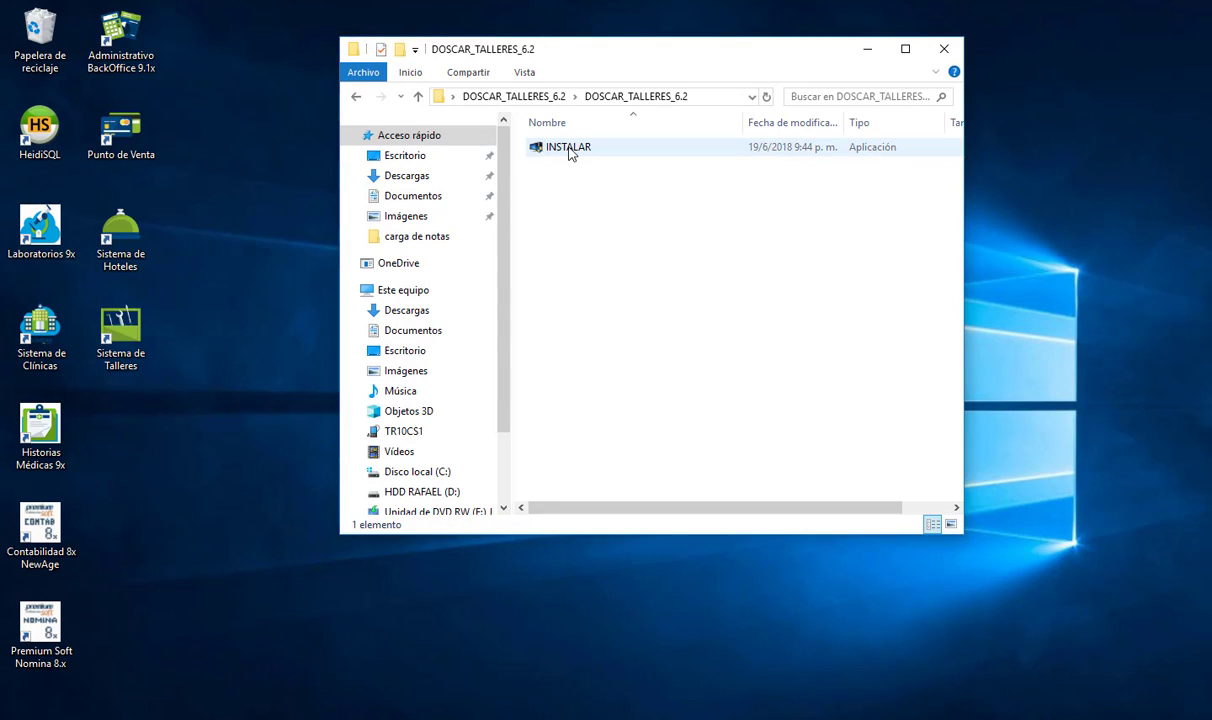
{"action": "left_click", "coordinate": [550, 152]}
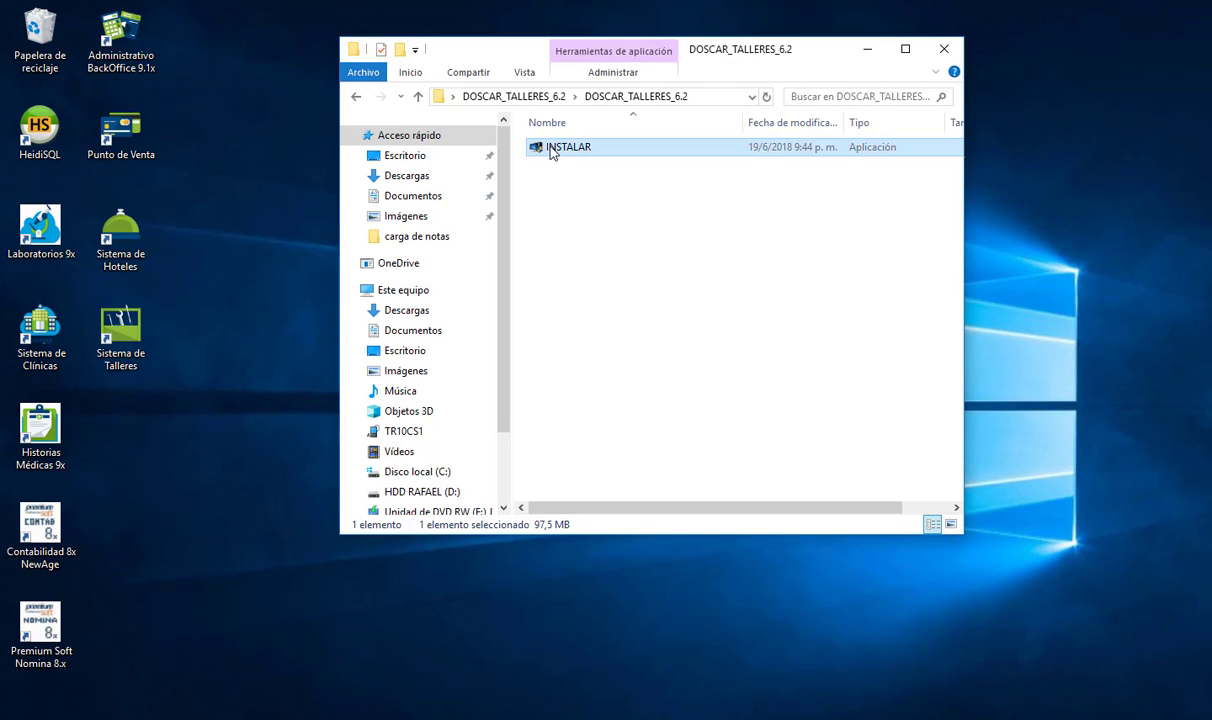
{"action": "right_click", "coordinate": [552, 152]}
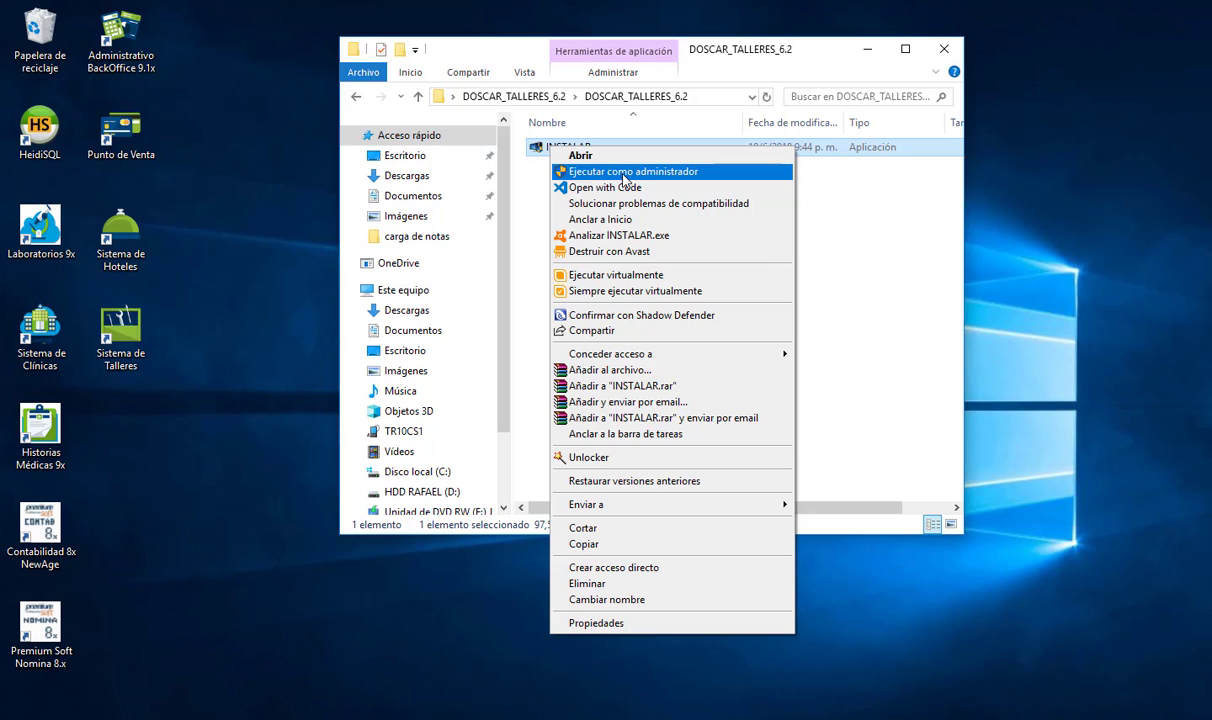
{"action": "left_click", "coordinate": [610, 172]}
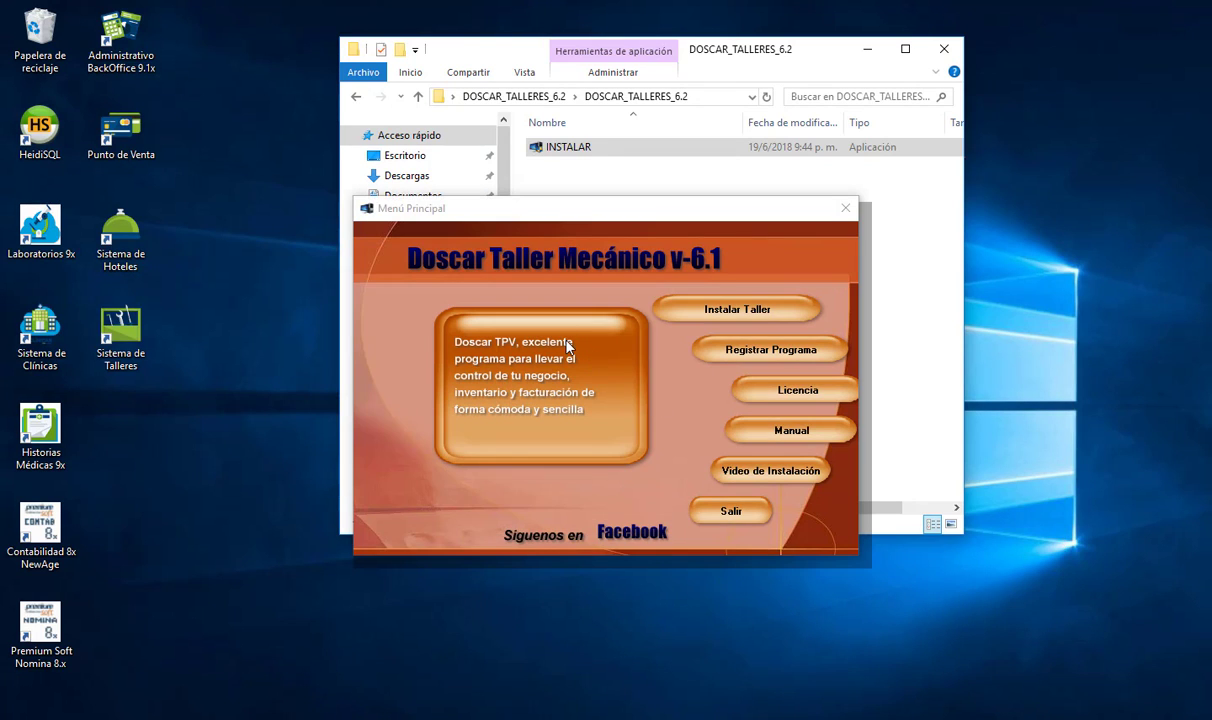
Deactivate the Avast antivirus shields for 10 minutes.
{"action": "left_click", "coordinate": [1028, 718]}
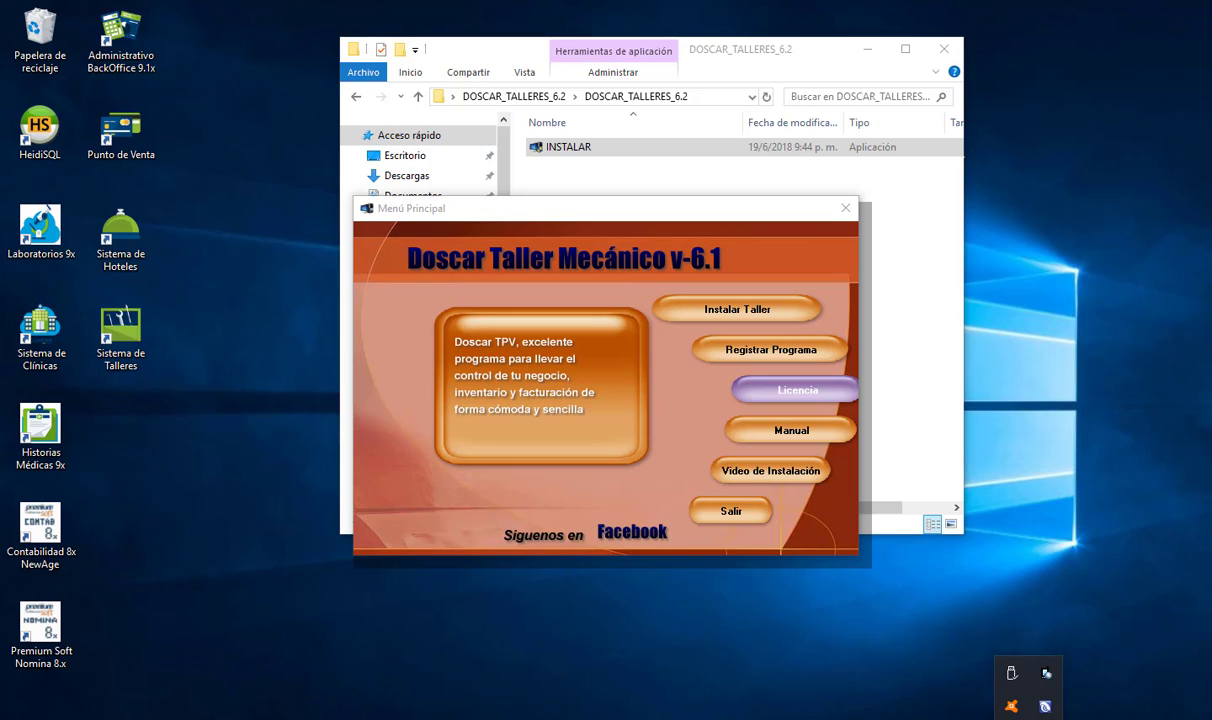
{"action": "right_click", "coordinate": [1010, 706]}
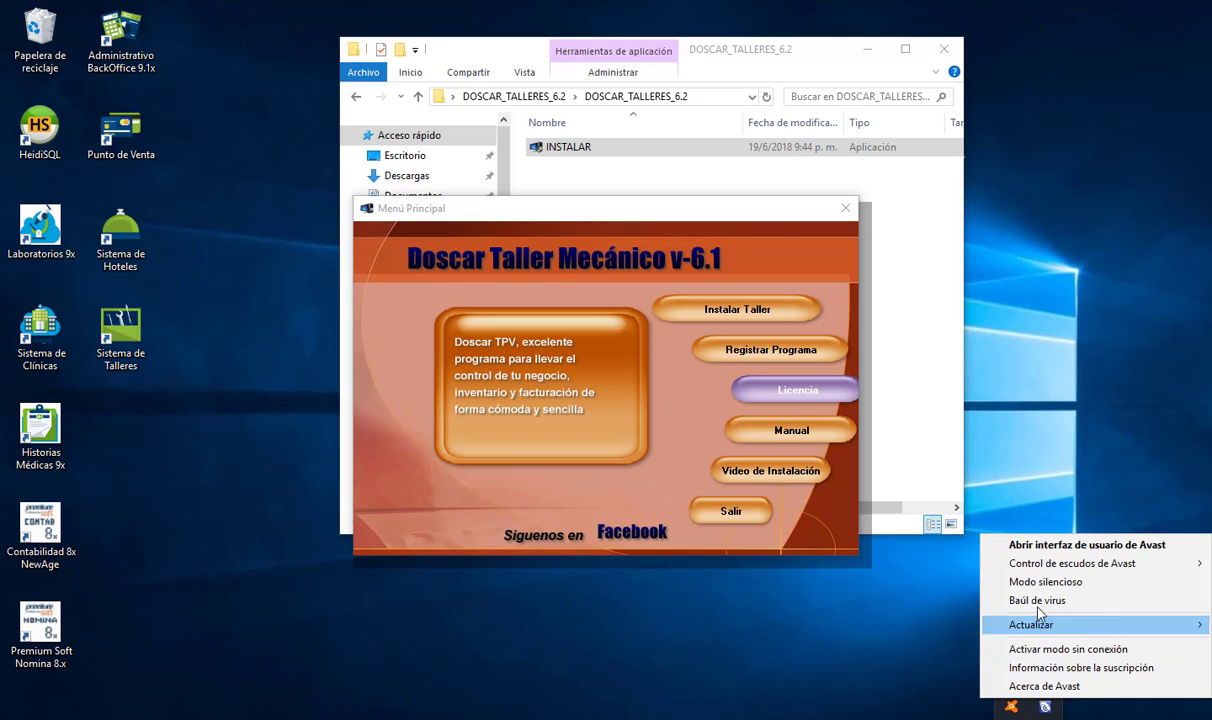
{"action": "mouse_move", "coordinate": [1052, 568]}
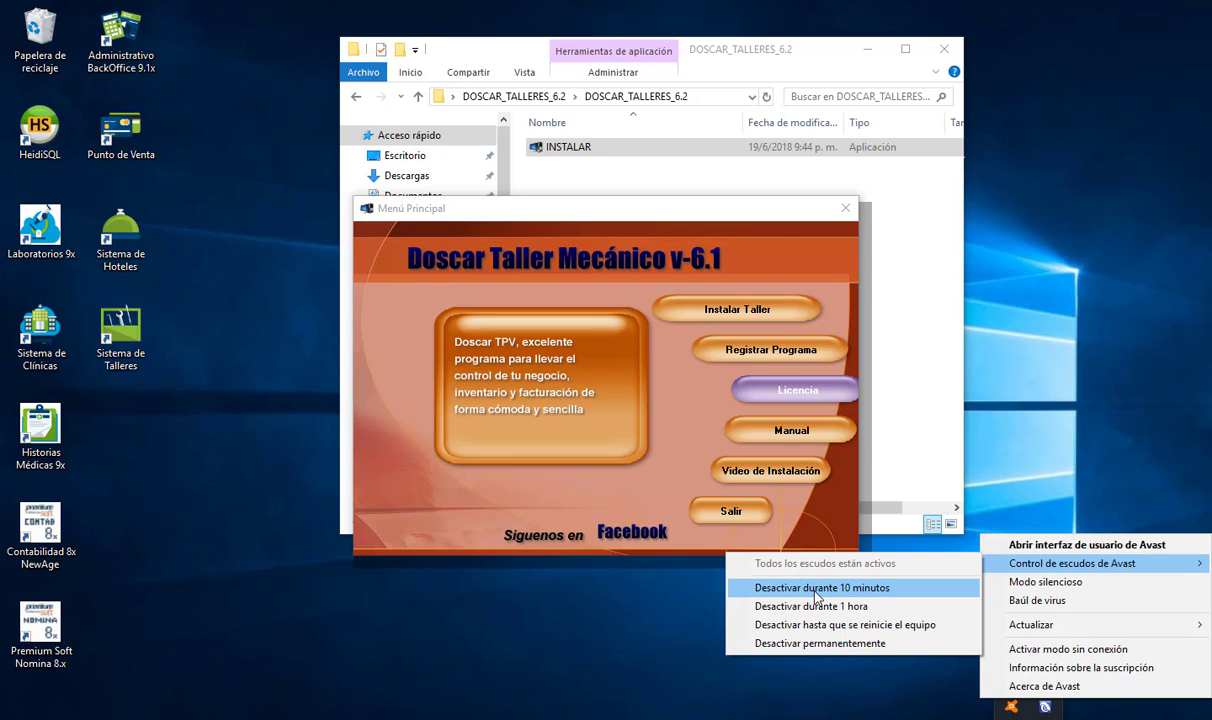
{"action": "left_click", "coordinate": [884, 594]}
{"action": "left_click", "coordinate": [884, 594]}
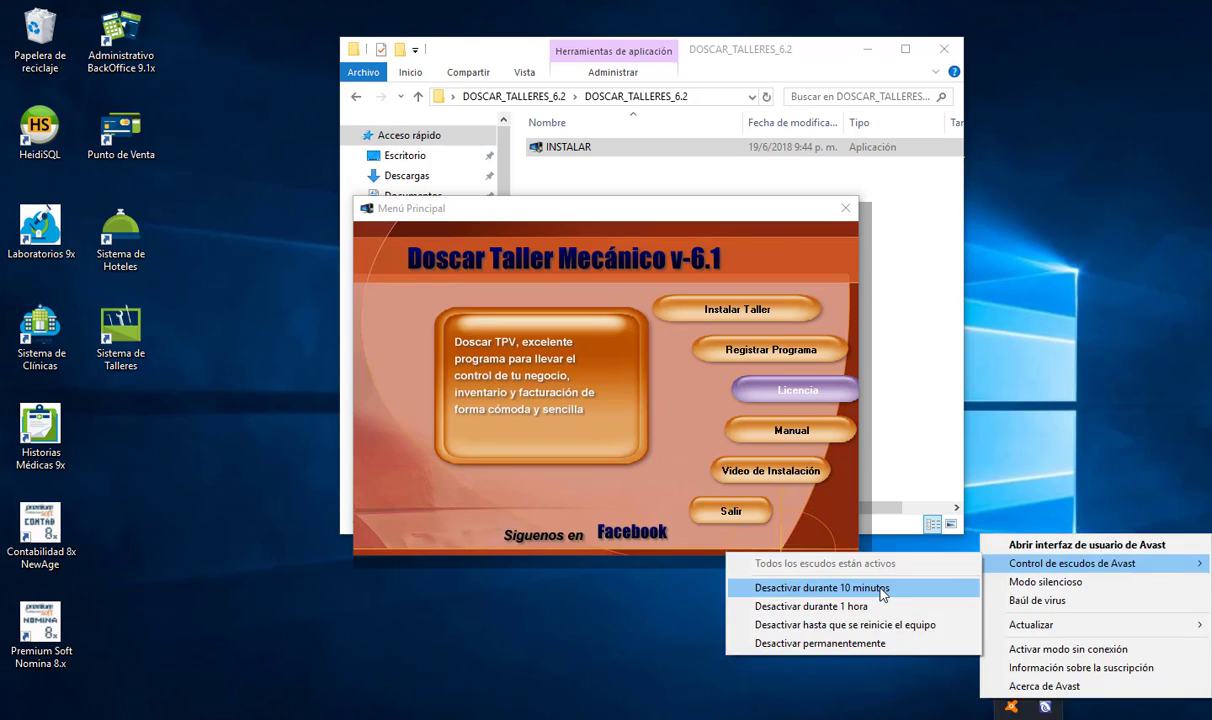
{"action": "left_click", "coordinate": [884, 594]}
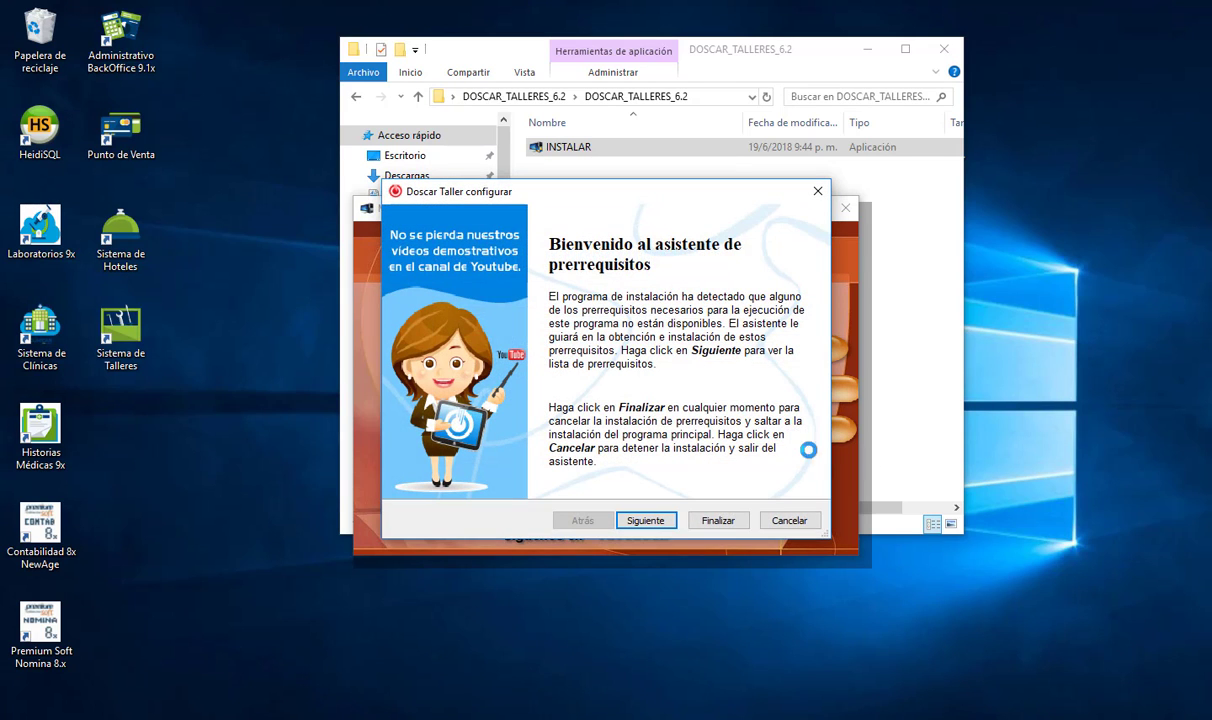
Install the Correo Electronico prerequisite and Doscar Taller in C:\Doscar\Doscar Taller\, accepting the licence agreement and finishing without running the program.
{"action": "left_click", "coordinate": [646, 521]}
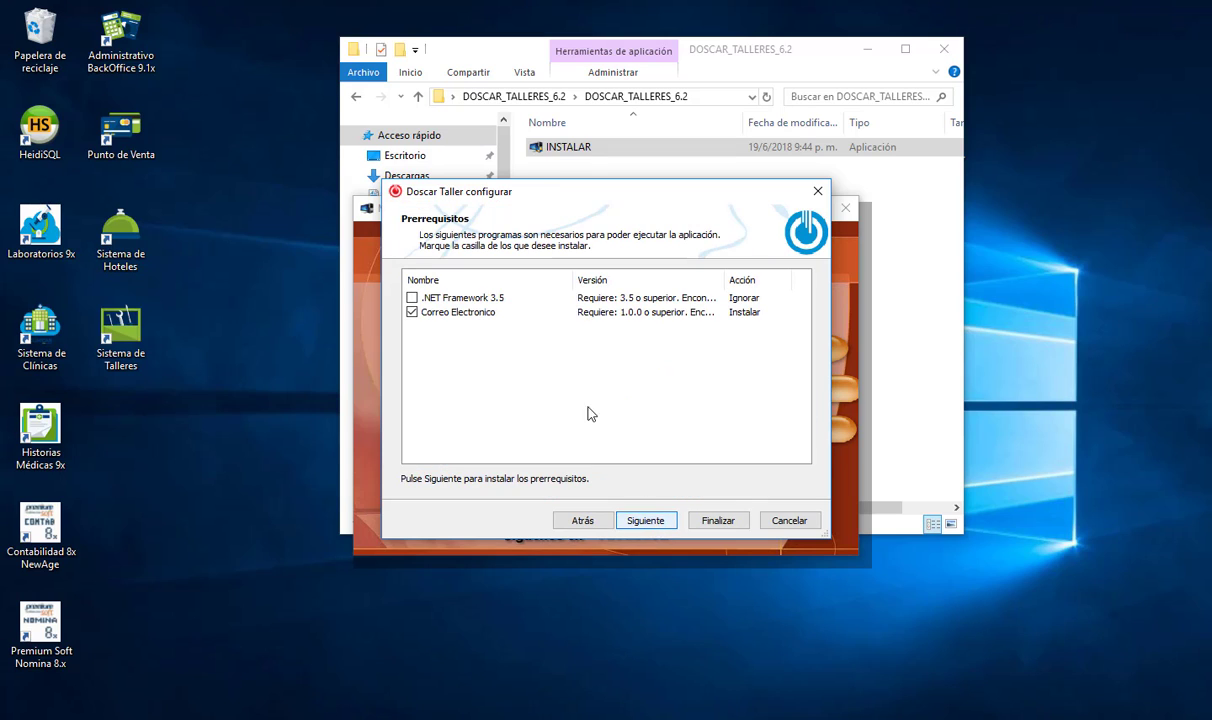
{"action": "left_click", "coordinate": [658, 521]}
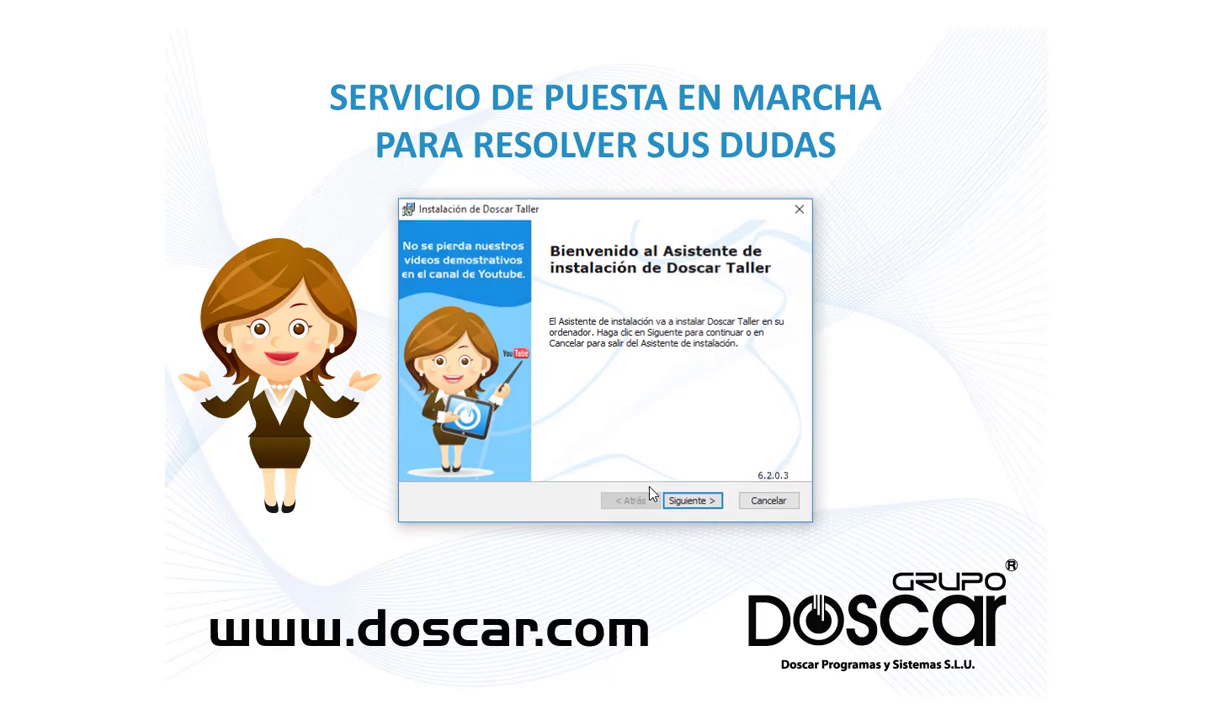
{"action": "left_click", "coordinate": [692, 502]}
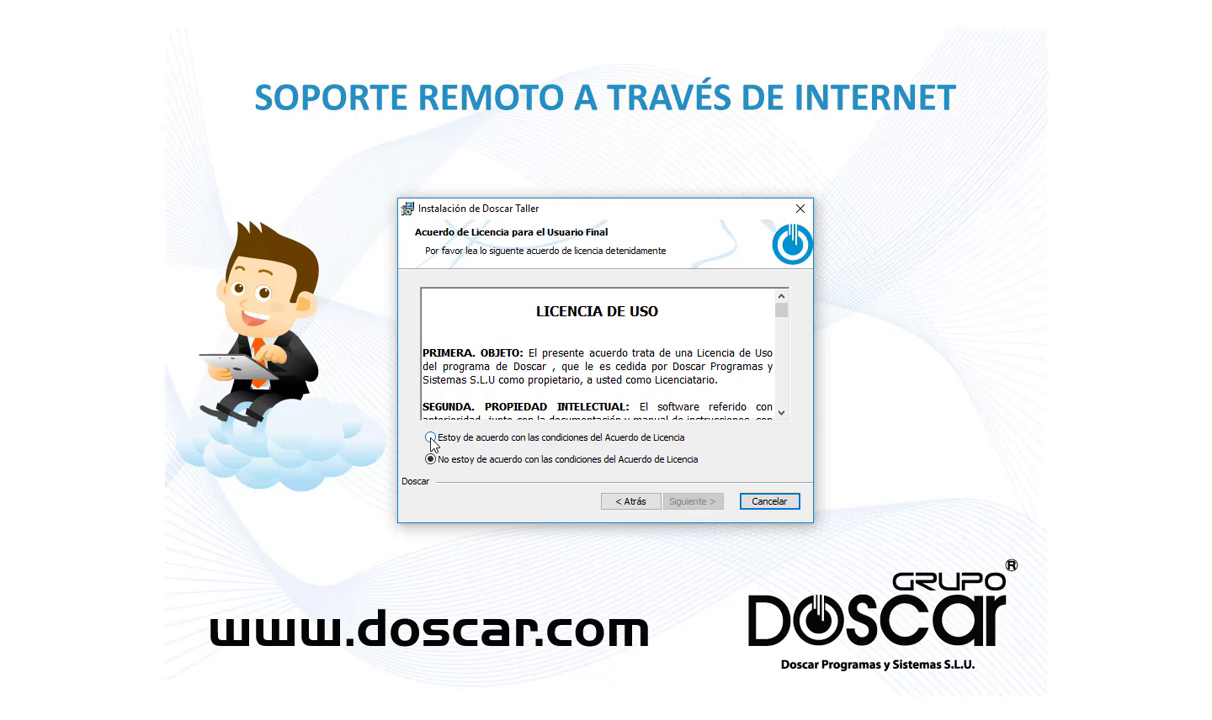
{"action": "left_click", "coordinate": [431, 438]}
{"action": "left_click", "coordinate": [695, 503]}
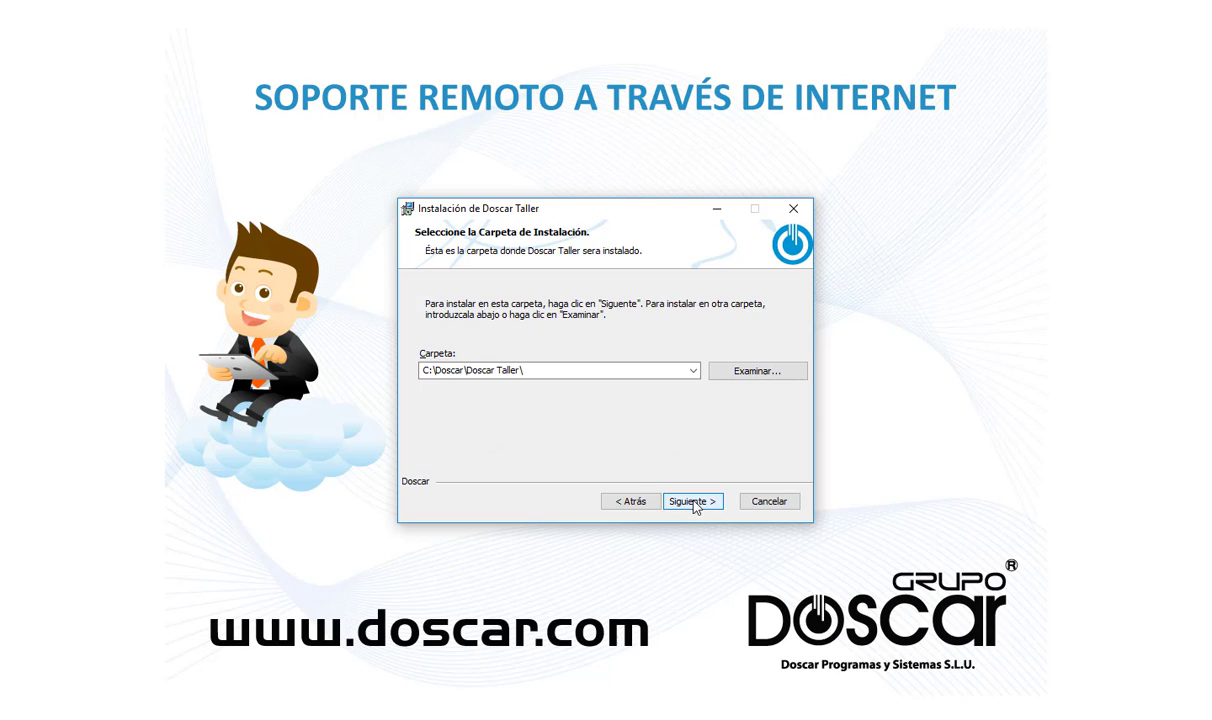
{"action": "left_click", "coordinate": [694, 502]}
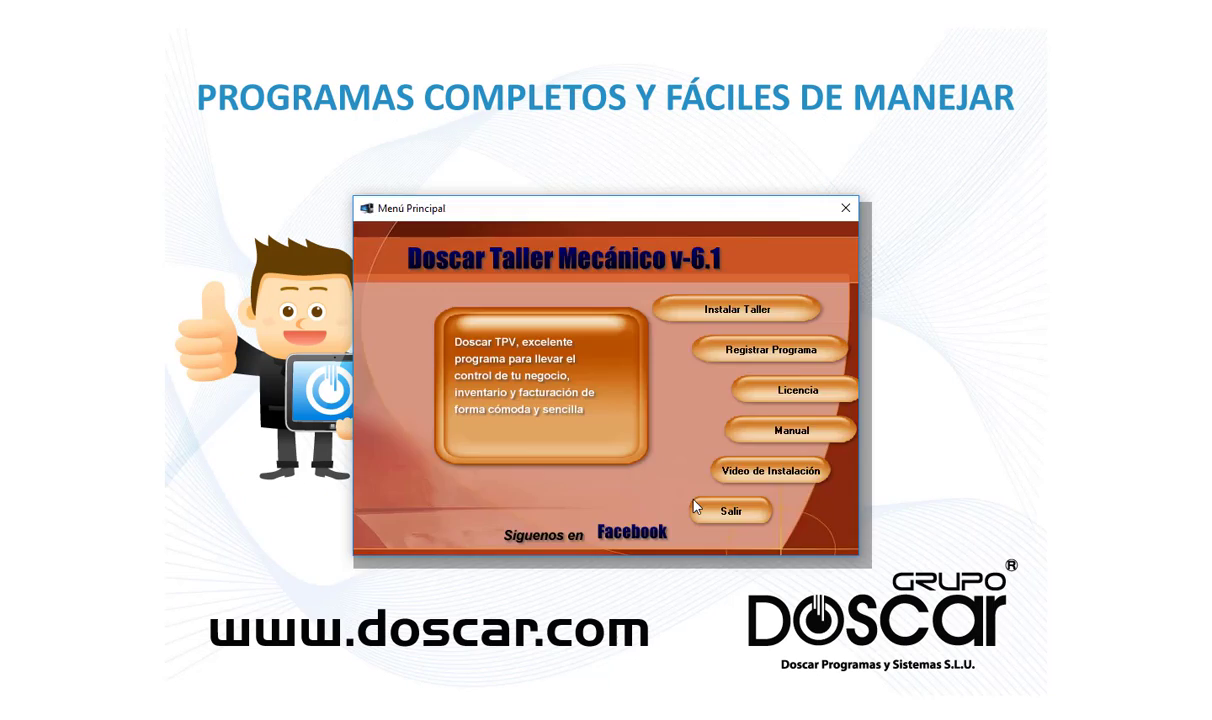
{"action": "left_click", "coordinate": [693, 502]}
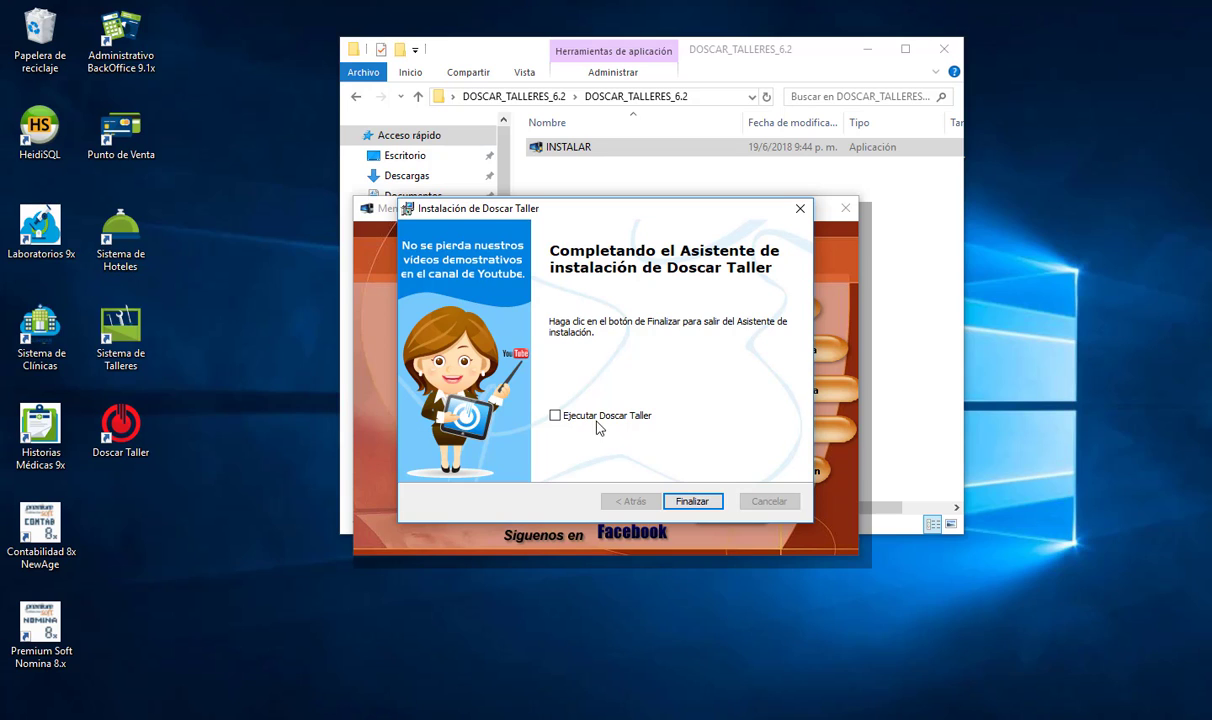
{"action": "left_click", "coordinate": [691, 501]}
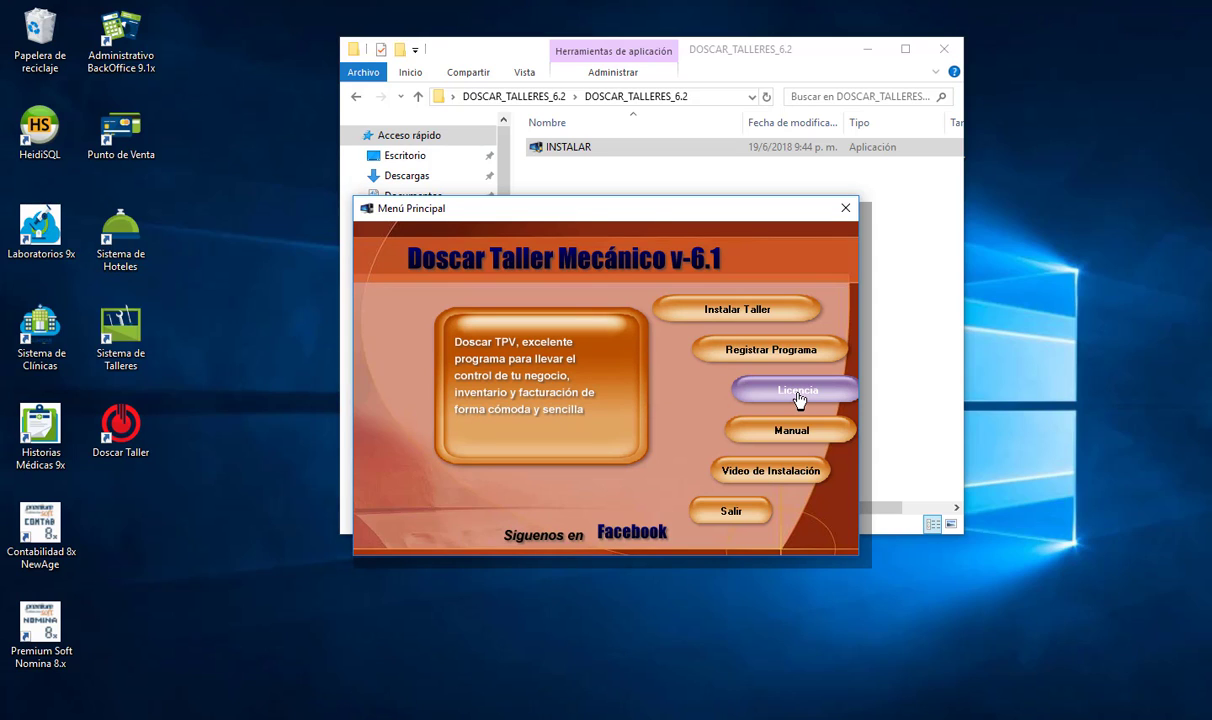
Open the licence file from the installer's main menu and move its Notepad window clear of the menu options.
{"action": "left_click", "coordinate": [798, 399]}
{"action": "left_click_drag", "start_coordinate": [511, 237], "coordinate": [408, 77]}
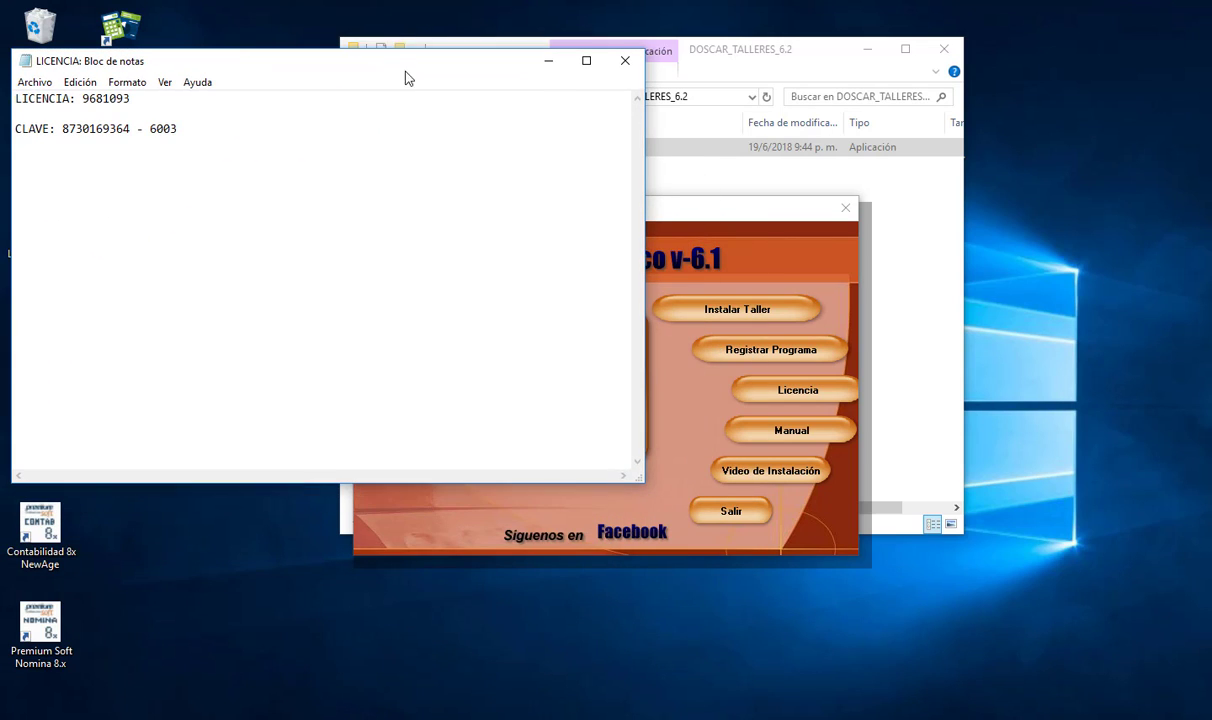
Start the complete trial version of Doscar Taller as Supervisor with the company TALLER SIN ARTICULOS.
{"action": "left_click", "coordinate": [758, 356]}
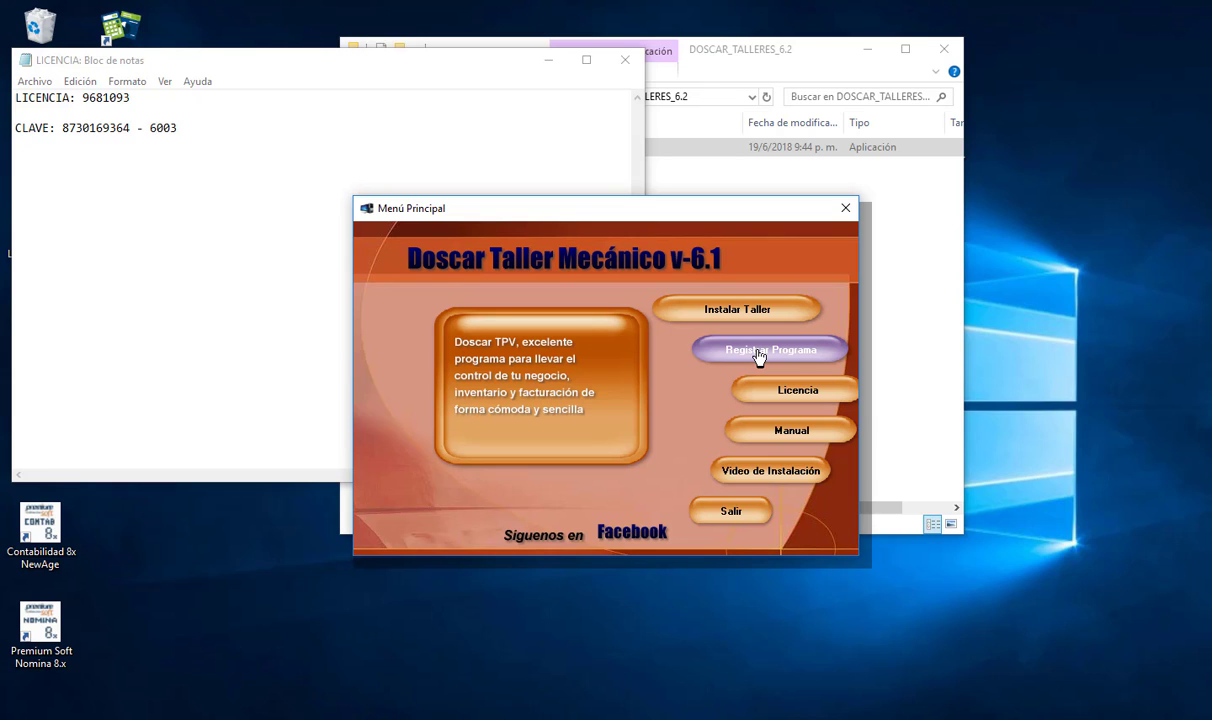
{"action": "left_click", "coordinate": [757, 352]}
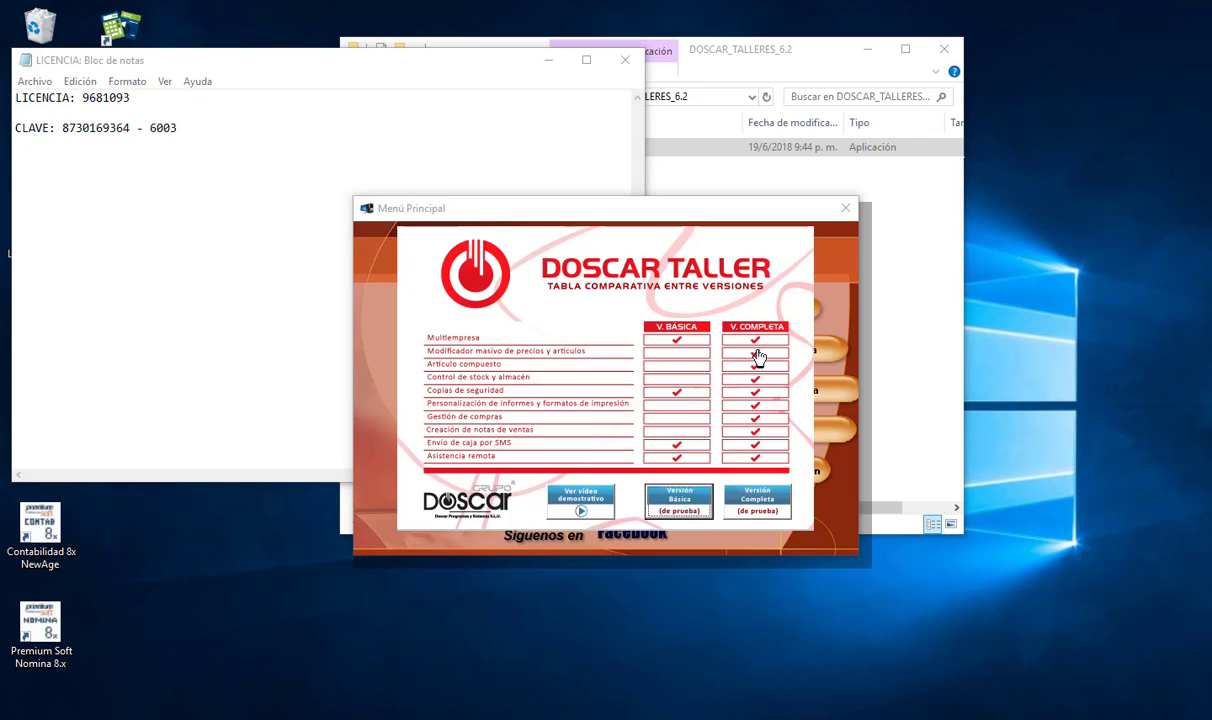
{"action": "left_click", "coordinate": [757, 508]}
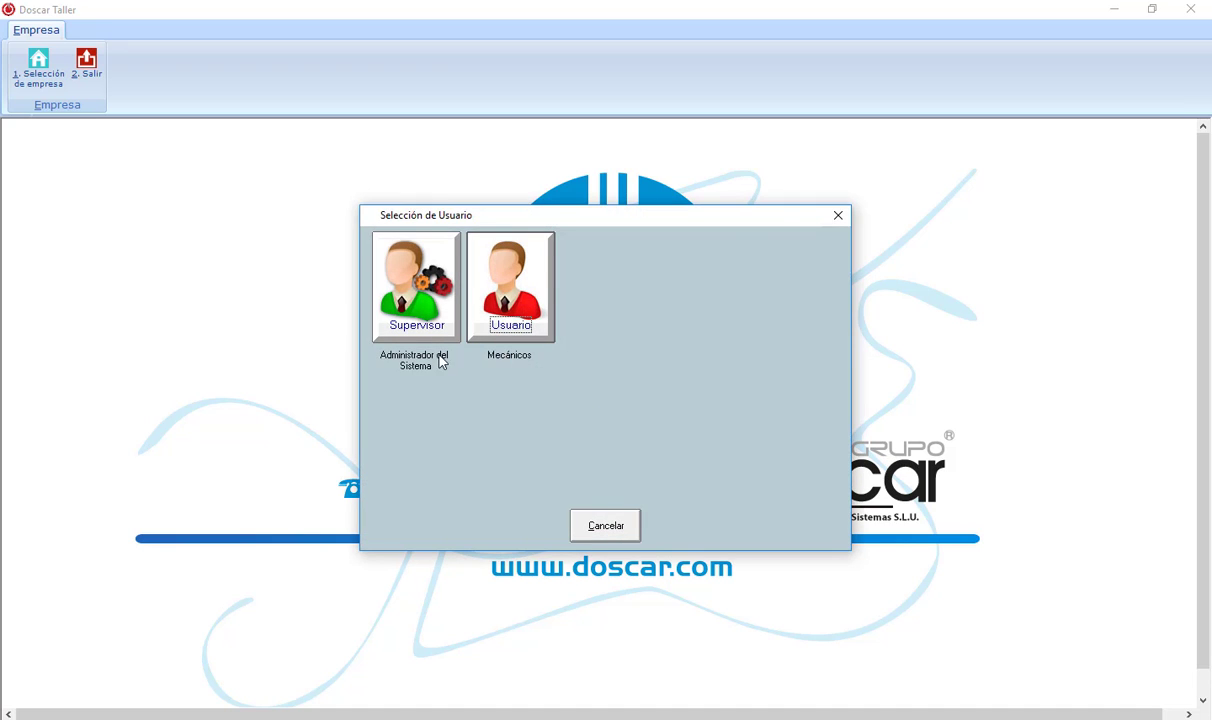
{"action": "left_click", "coordinate": [418, 313]}
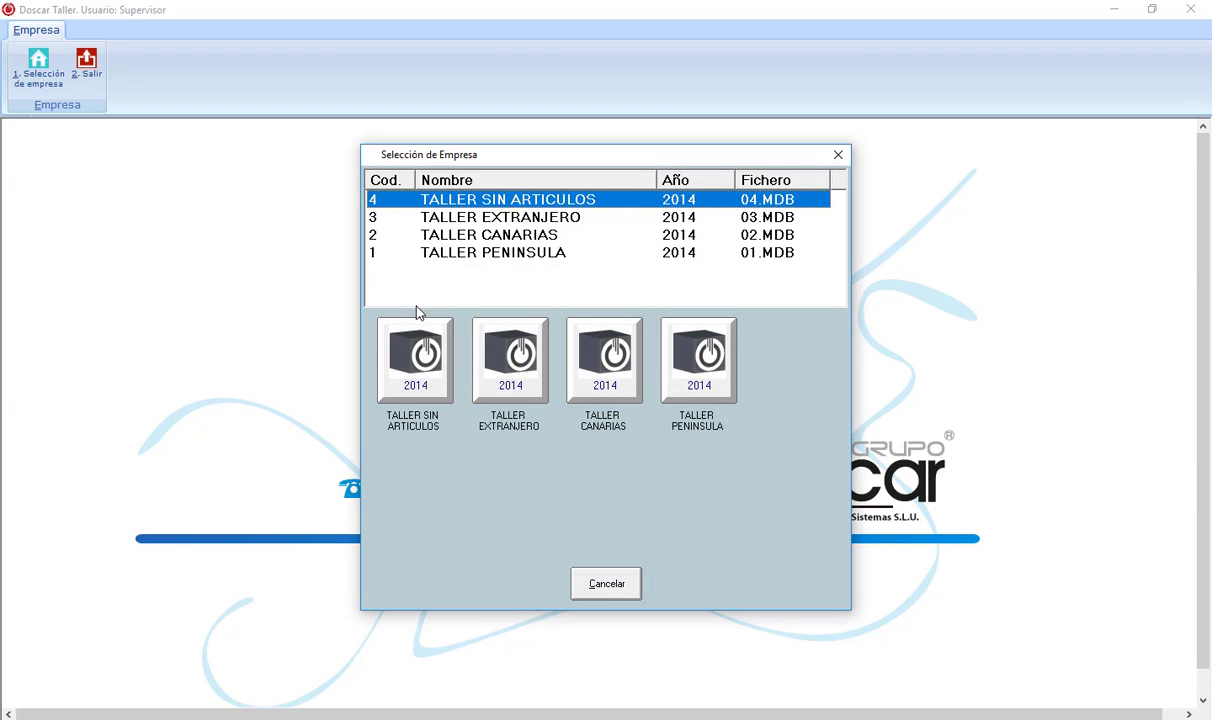
{"action": "left_click", "coordinate": [427, 372]}
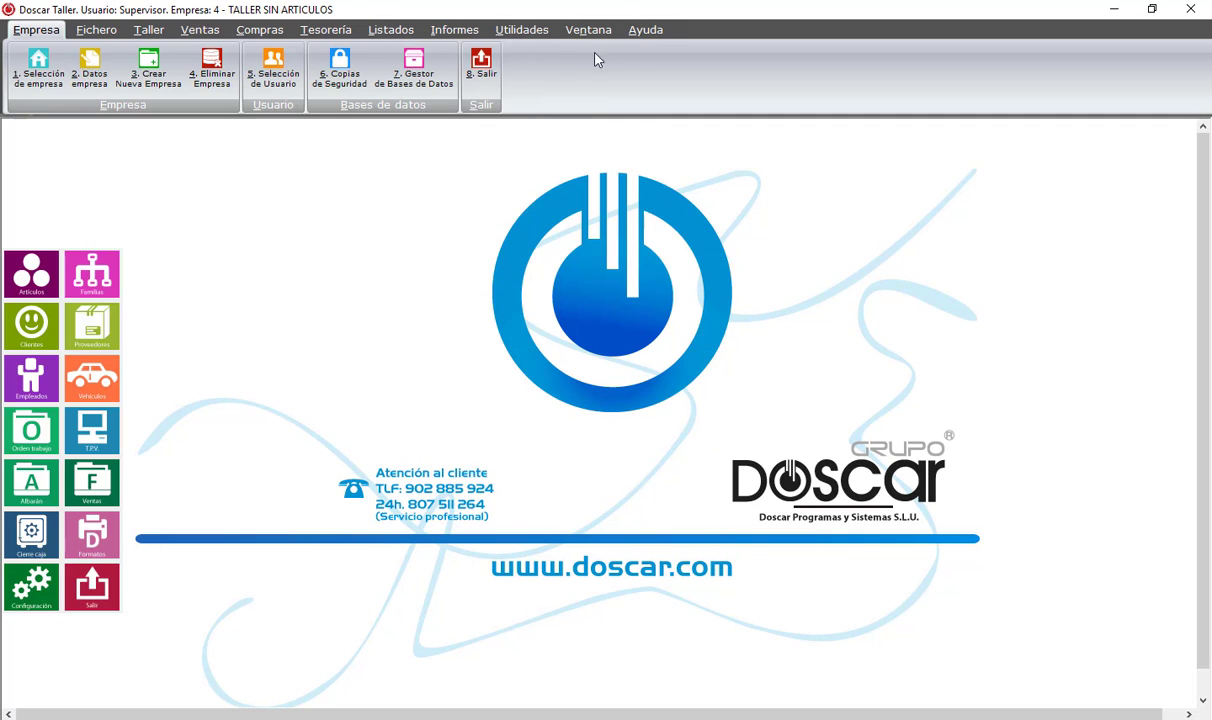
Open the program registration form for the complete version (Versión Completa).
{"action": "left_click", "coordinate": [645, 33]}
{"action": "left_click", "coordinate": [315, 79]}
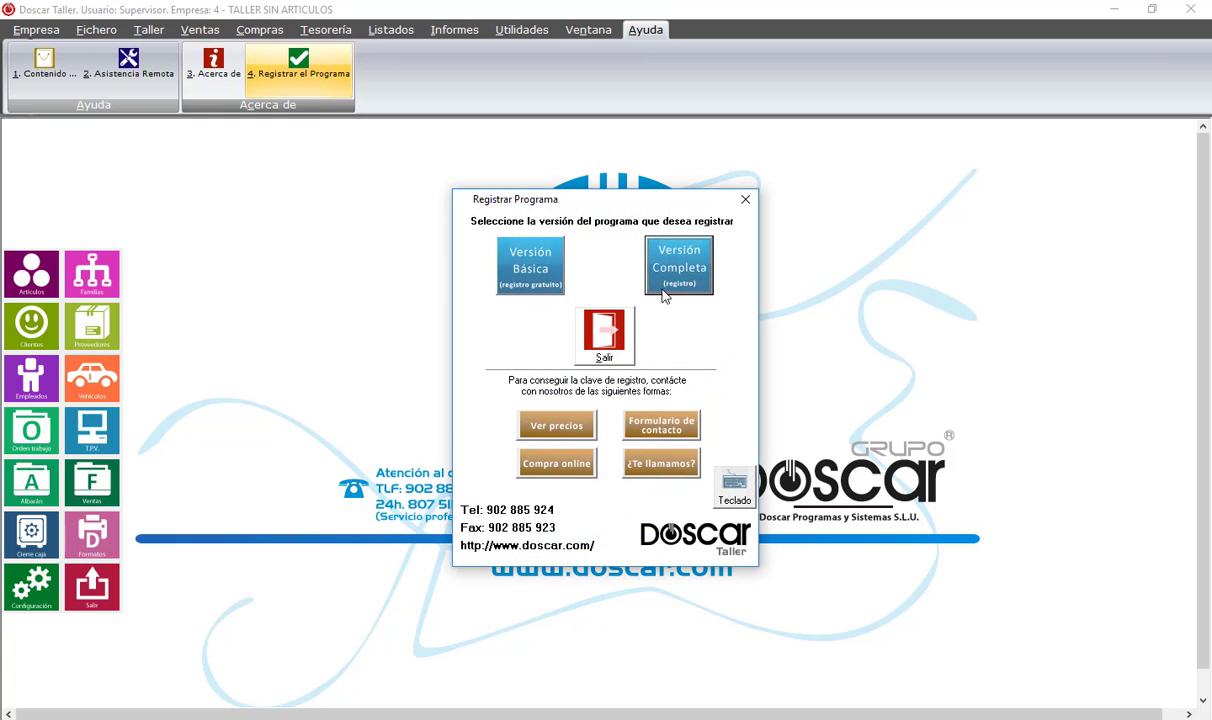
{"action": "left_click", "coordinate": [679, 281]}
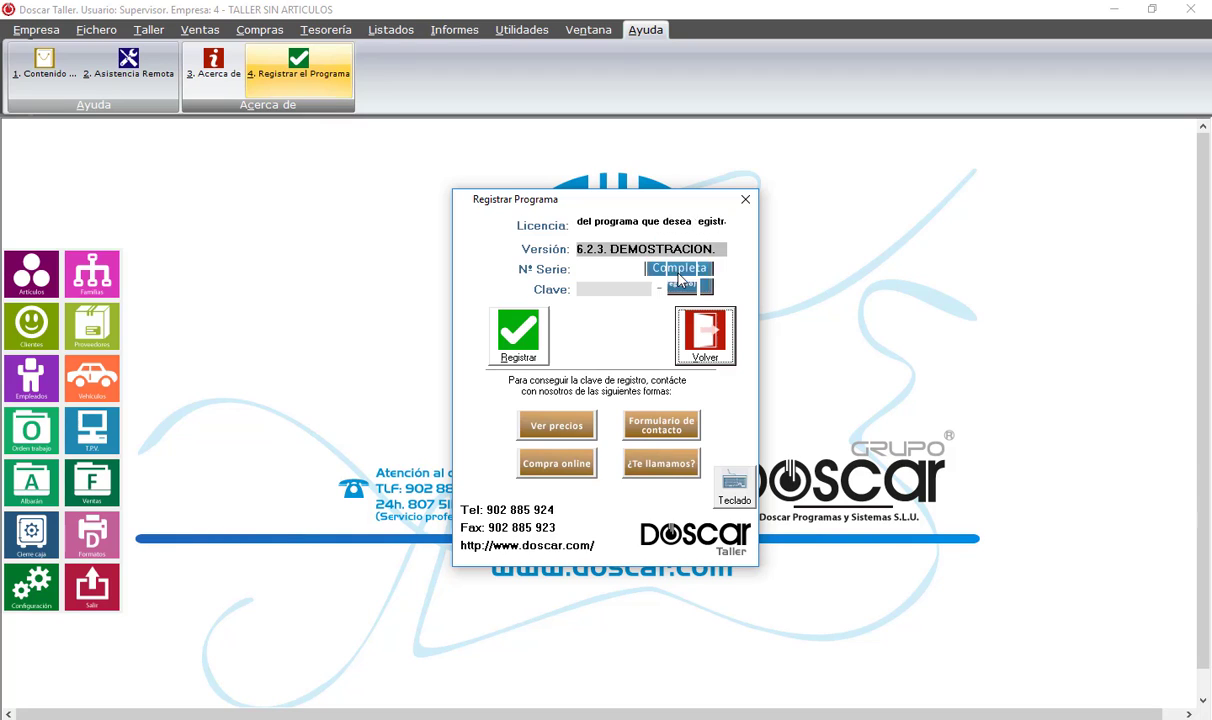
Copy the licence number from the Notepad licence file into the Licencia field of the registration form.
{"action": "key", "text": "alt+Tab"}
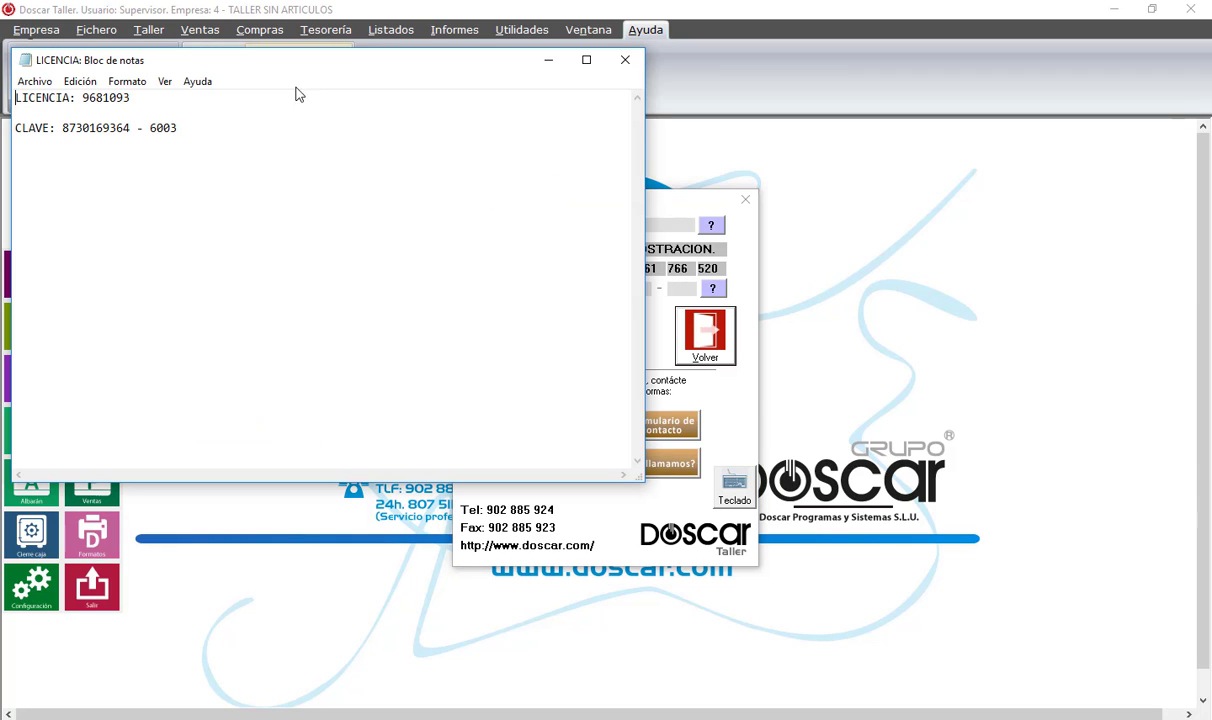
{"action": "left_click_drag", "start_coordinate": [448, 152], "coordinate": [419, 154]}
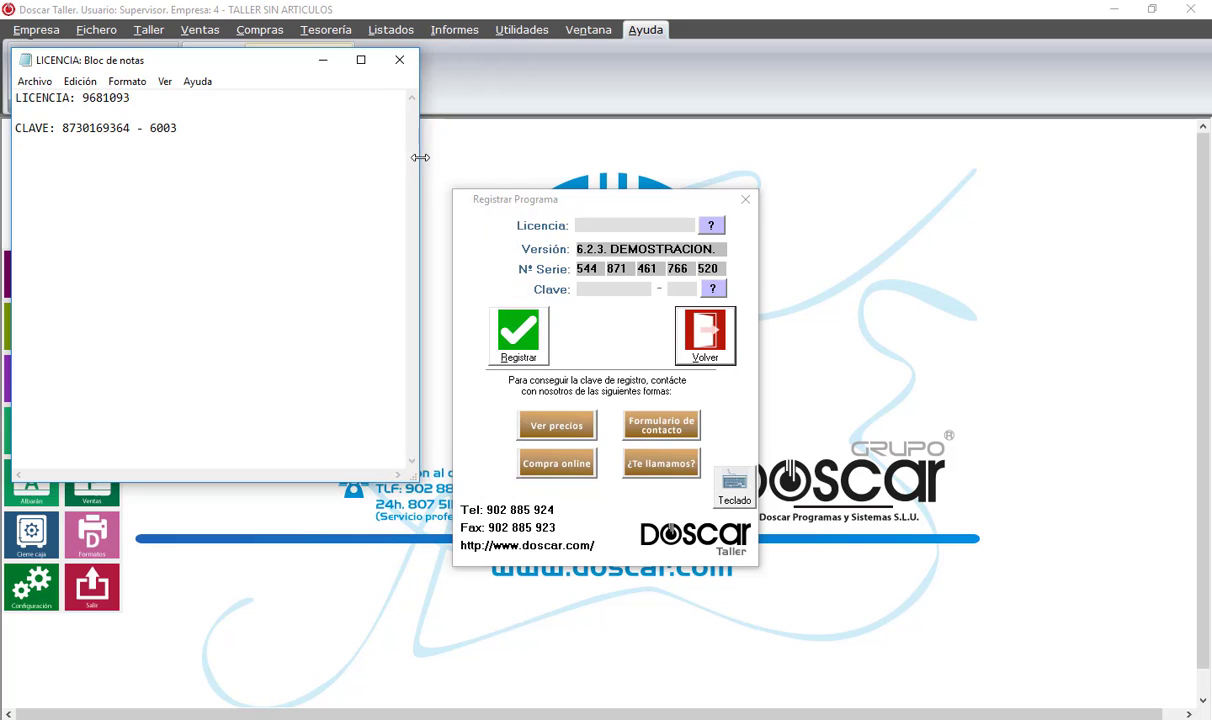
{"action": "left_click_drag", "start_coordinate": [116, 100], "coordinate": [130, 99]}
{"action": "key", "text": "ctrl+c"}
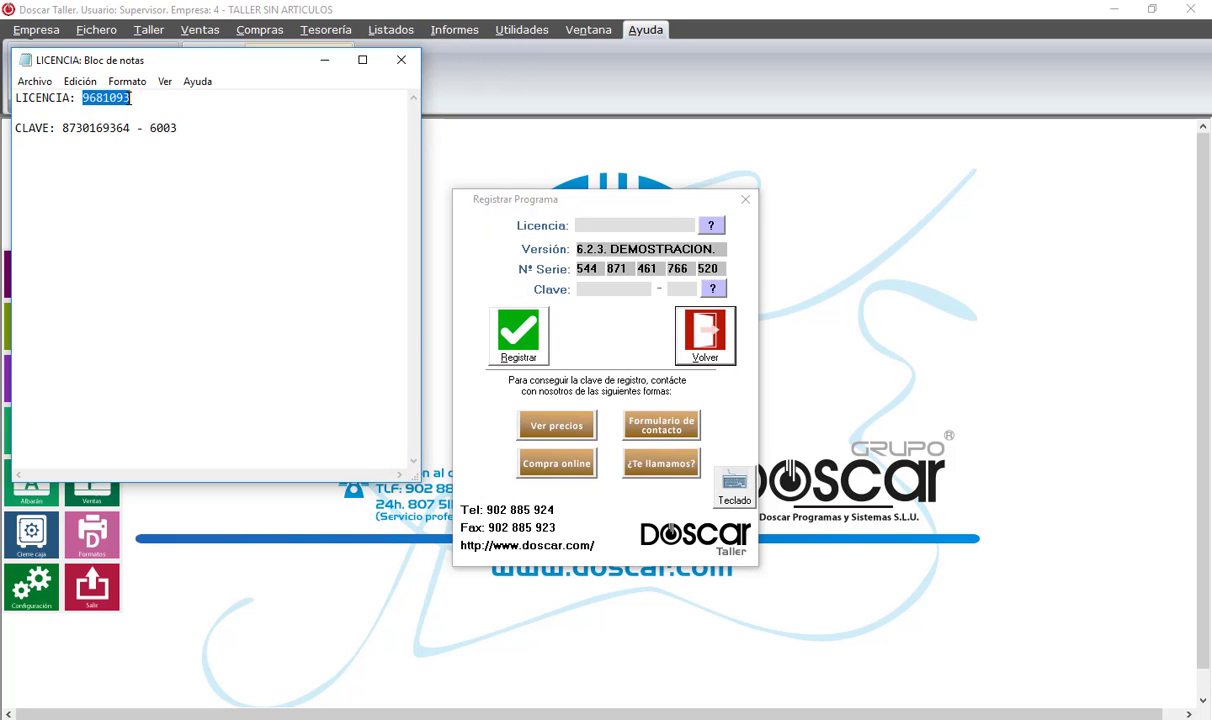
{"action": "left_click", "coordinate": [80, 81]}
{"action": "left_click", "coordinate": [106, 146]}
{"action": "left_click", "coordinate": [576, 228]}
{"action": "right_click", "coordinate": [605, 225]}
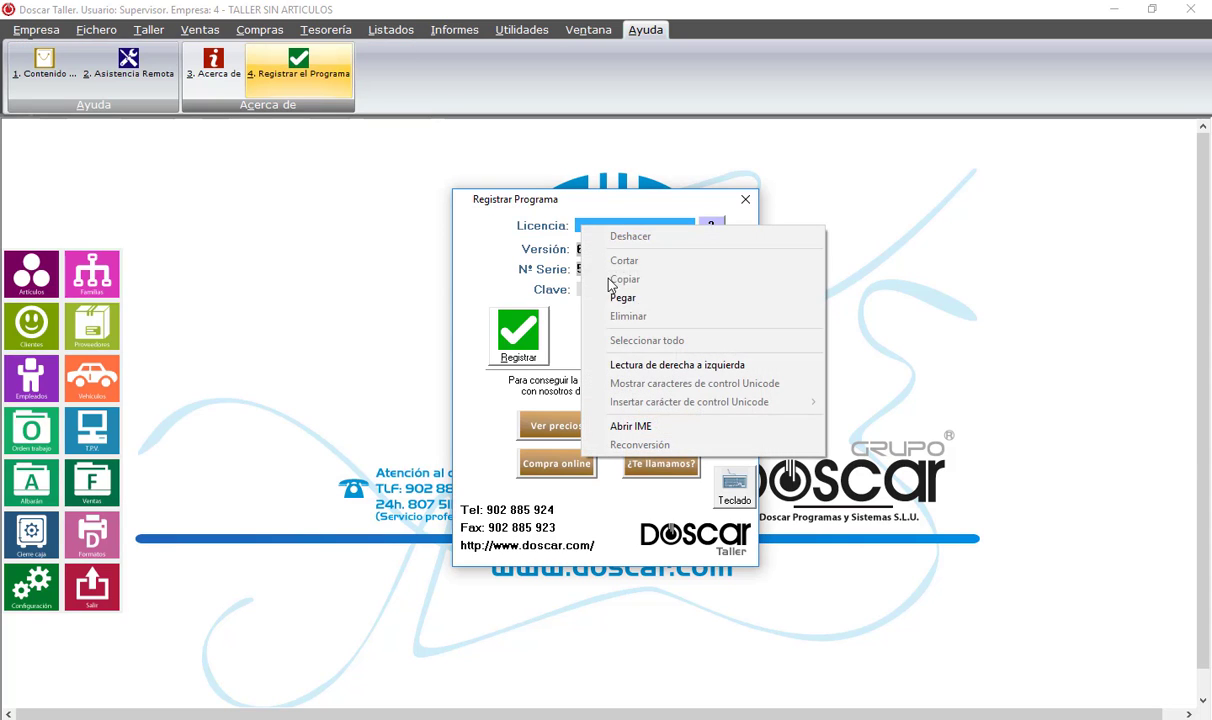
{"action": "left_click", "coordinate": [644, 298]}
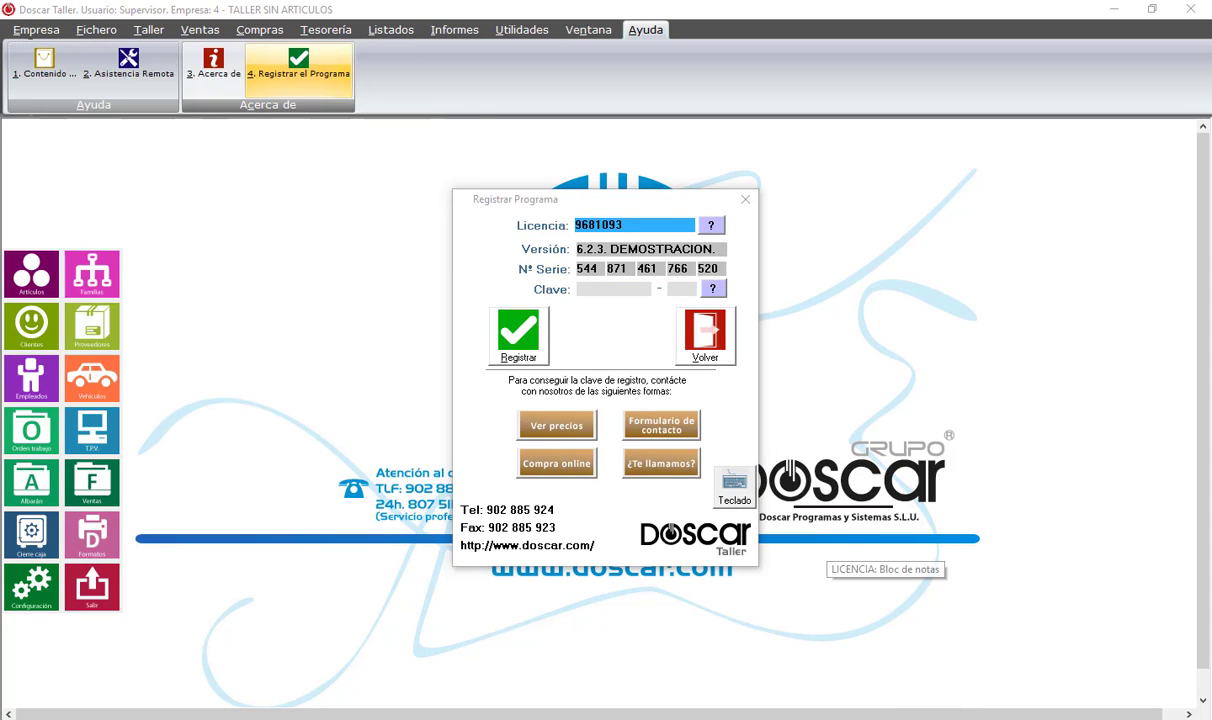
Copy the first part of the registration key from the Notepad file into the first Clave field.
{"action": "key", "text": "alt+Tab"}
{"action": "left_click_drag", "start_coordinate": [62, 128], "coordinate": [129, 133]}
{"action": "key", "text": "ctrl+c"}
{"action": "left_click", "coordinate": [81, 82]}
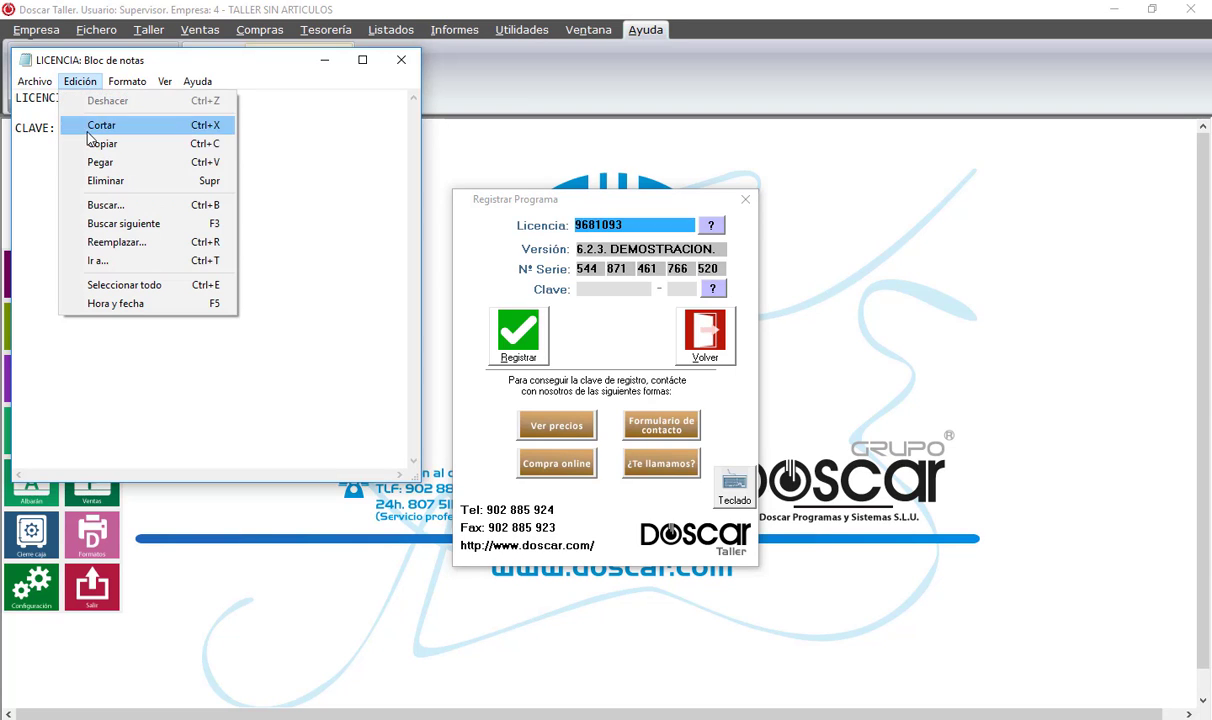
{"action": "left_click", "coordinate": [100, 146]}
{"action": "left_click", "coordinate": [618, 288]}
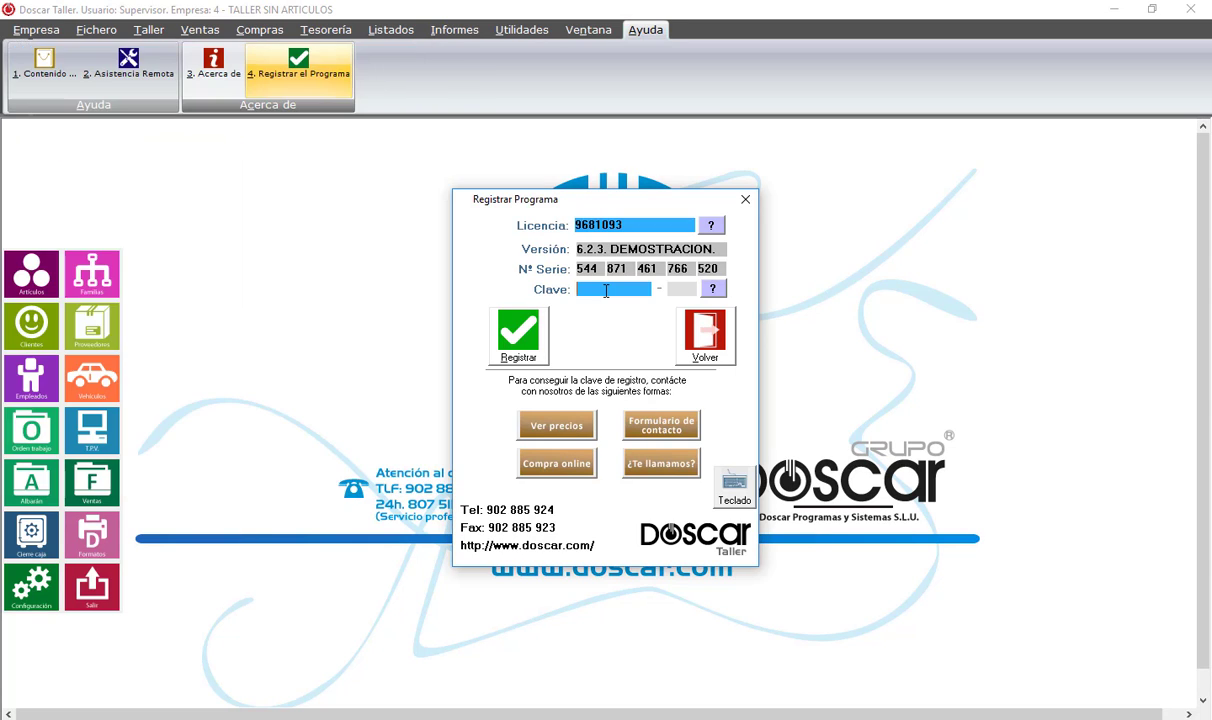
{"action": "right_click", "coordinate": [618, 289]}
{"action": "left_click", "coordinate": [648, 362]}
Copy the second part of the registration key from the Notepad licence file into the second Clave field and register the program.
{"action": "key", "text": "alt+Tab"}
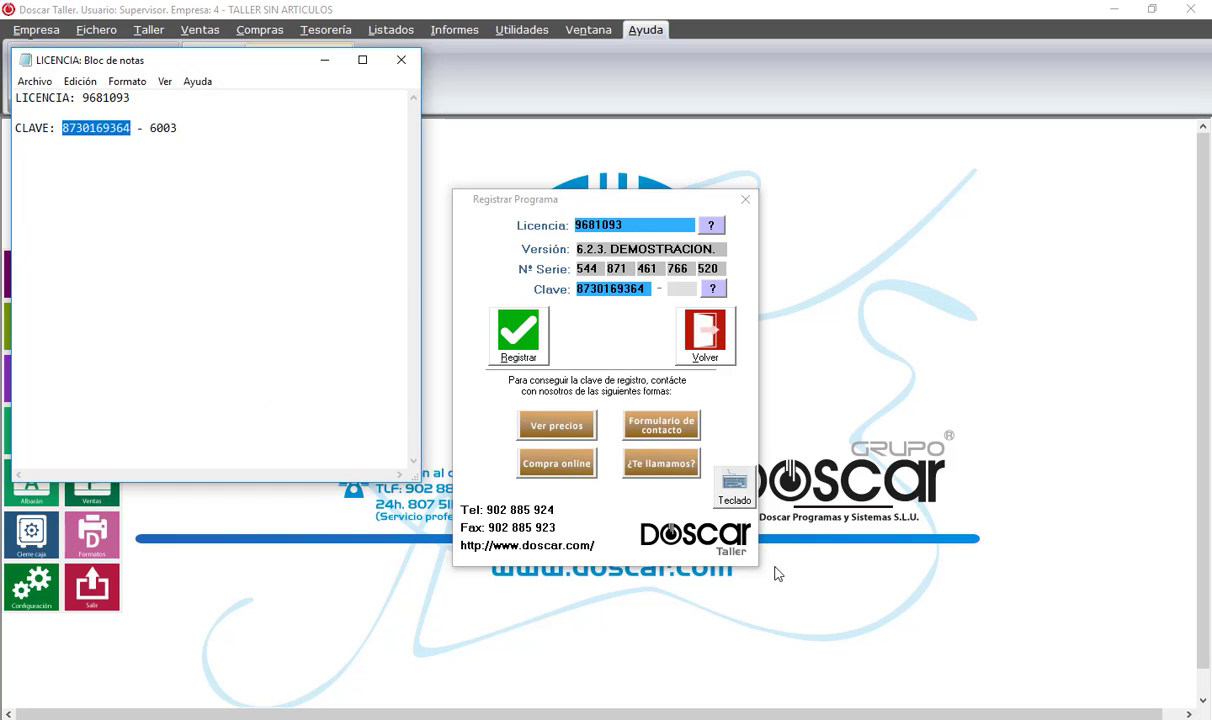
{"action": "double_click", "coordinate": [163, 128]}
{"action": "key", "text": "ctrl+c"}
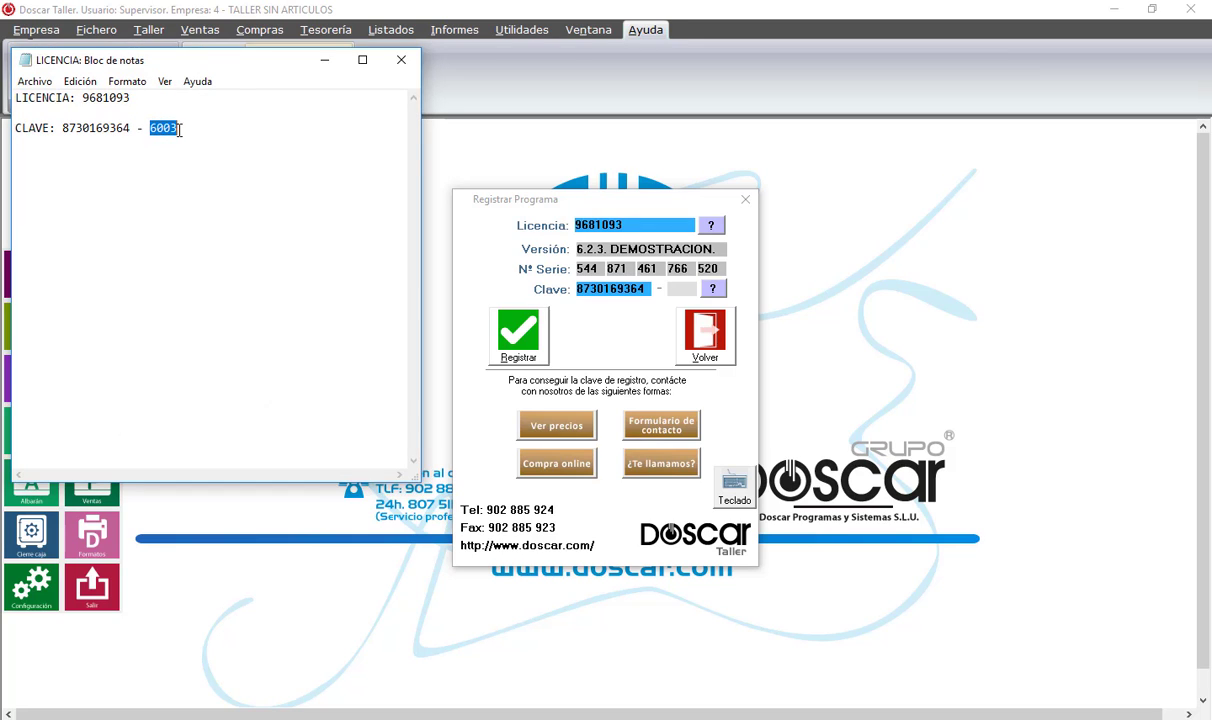
{"action": "left_click", "coordinate": [80, 81]}
{"action": "left_click", "coordinate": [102, 143]}
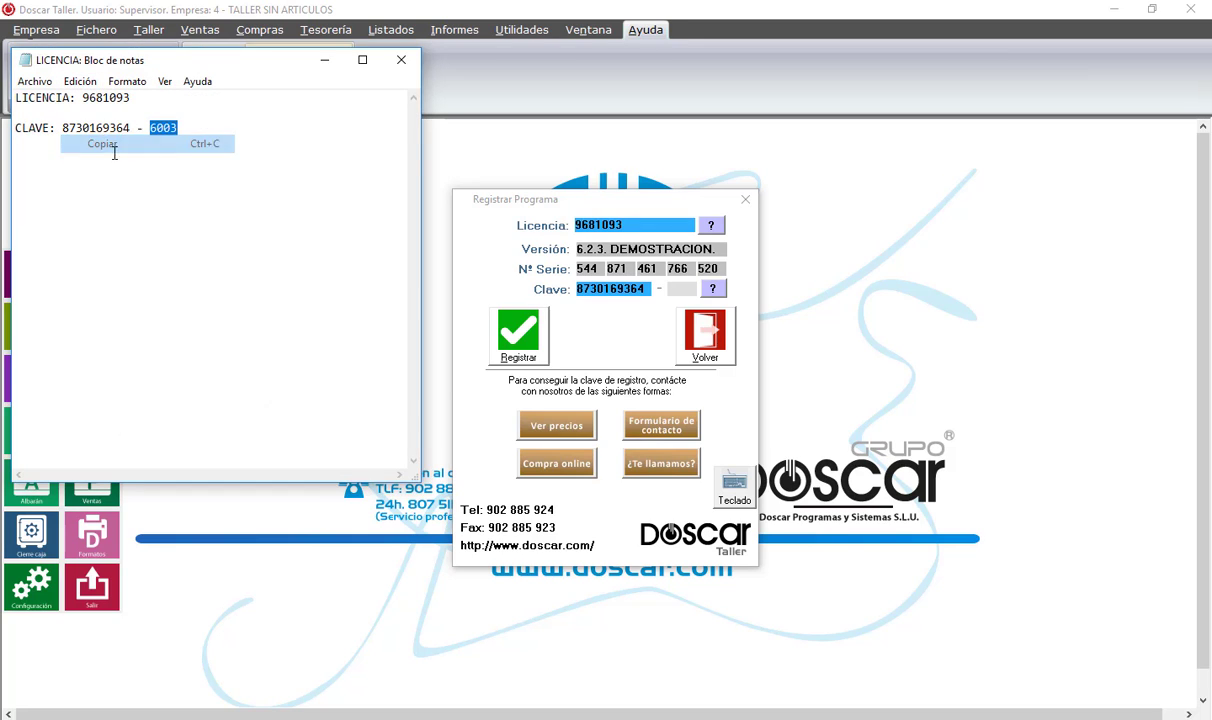
{"action": "left_click", "coordinate": [673, 289]}
{"action": "right_click", "coordinate": [673, 289]}
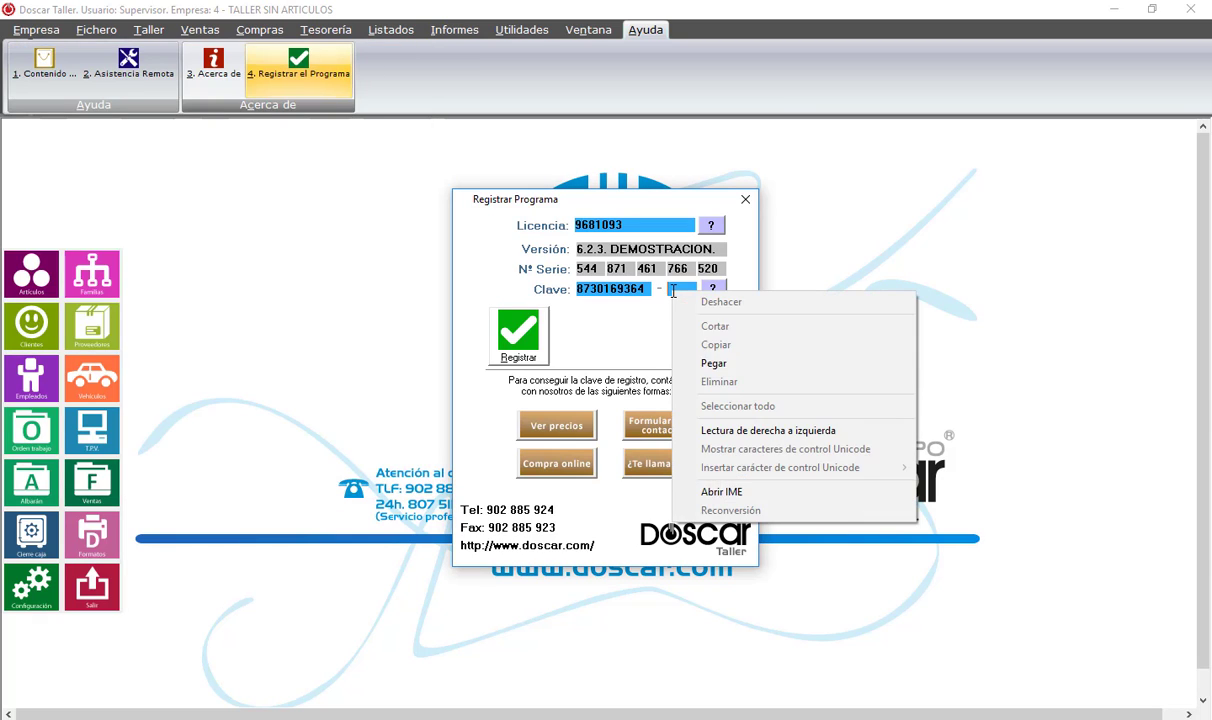
{"action": "left_click", "coordinate": [723, 362]}
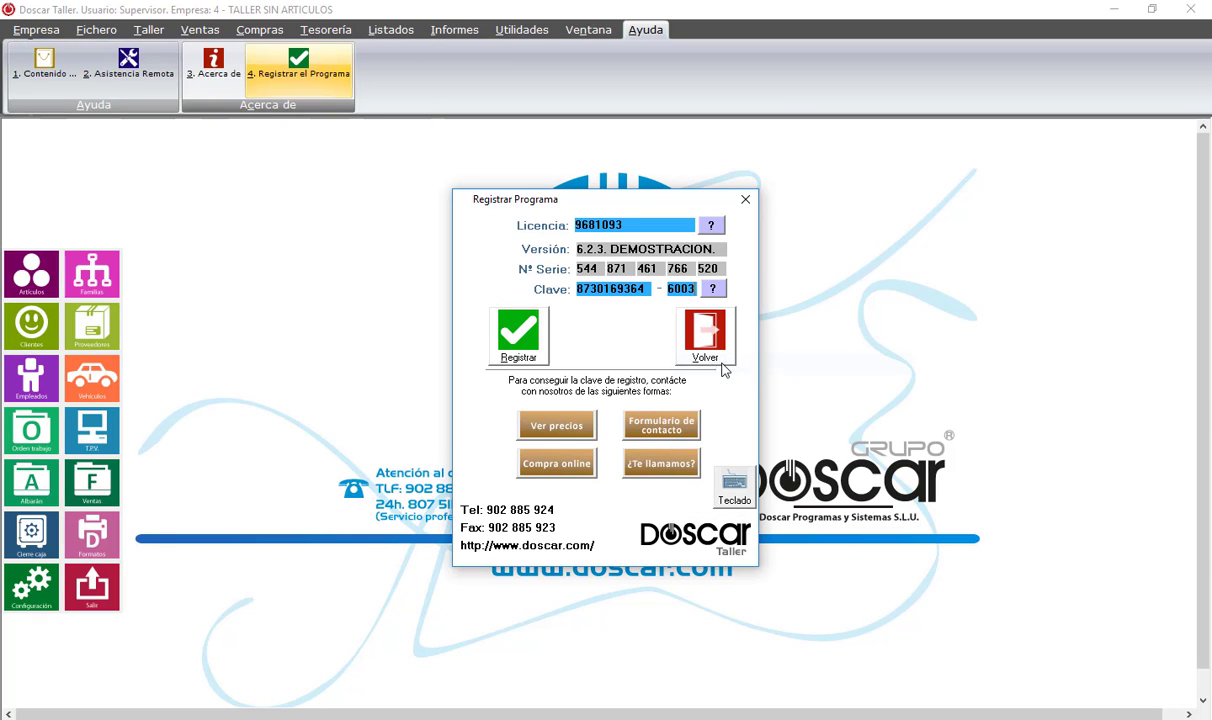
{"action": "left_click", "coordinate": [518, 343]}
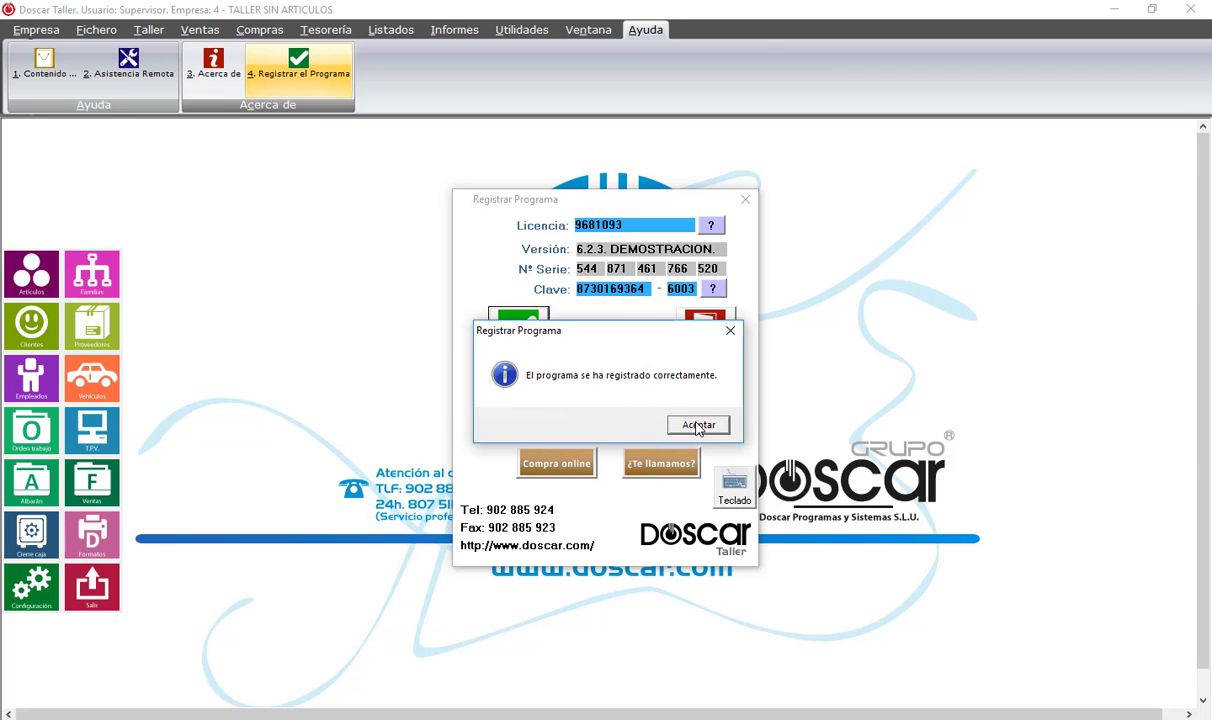
{"action": "left_click", "coordinate": [698, 425]}
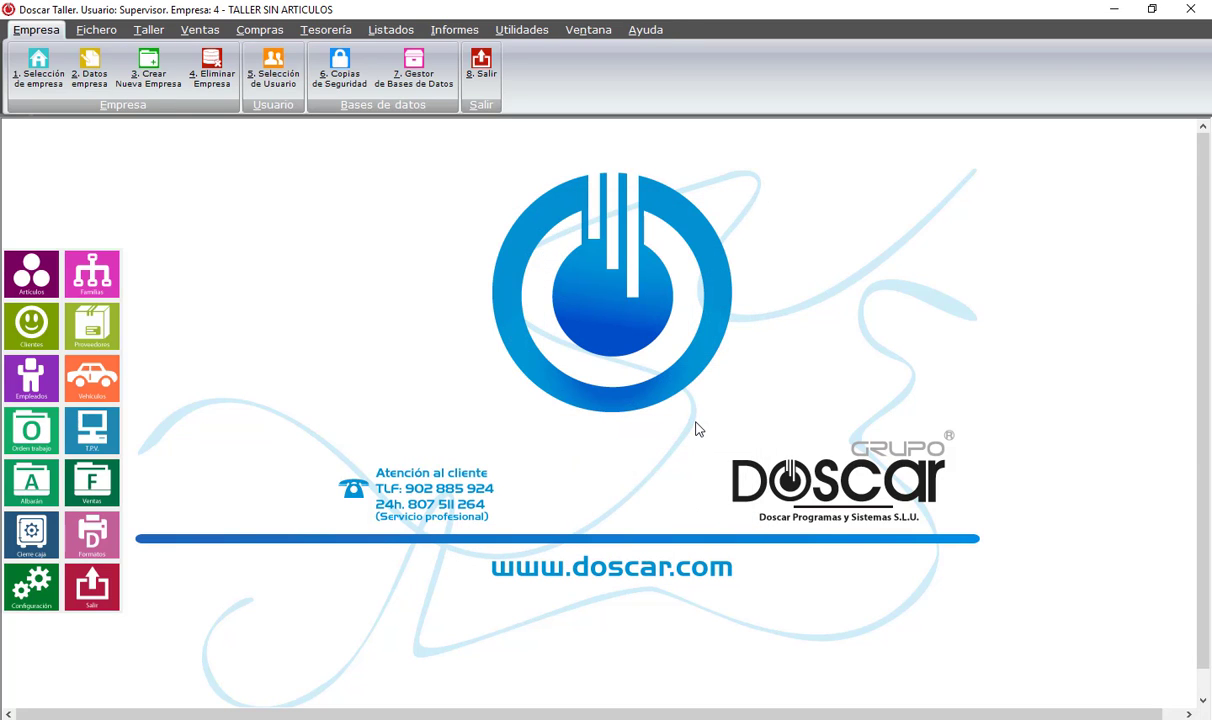
Exit Doscar Taller.
{"action": "left_click", "coordinate": [481, 72]}
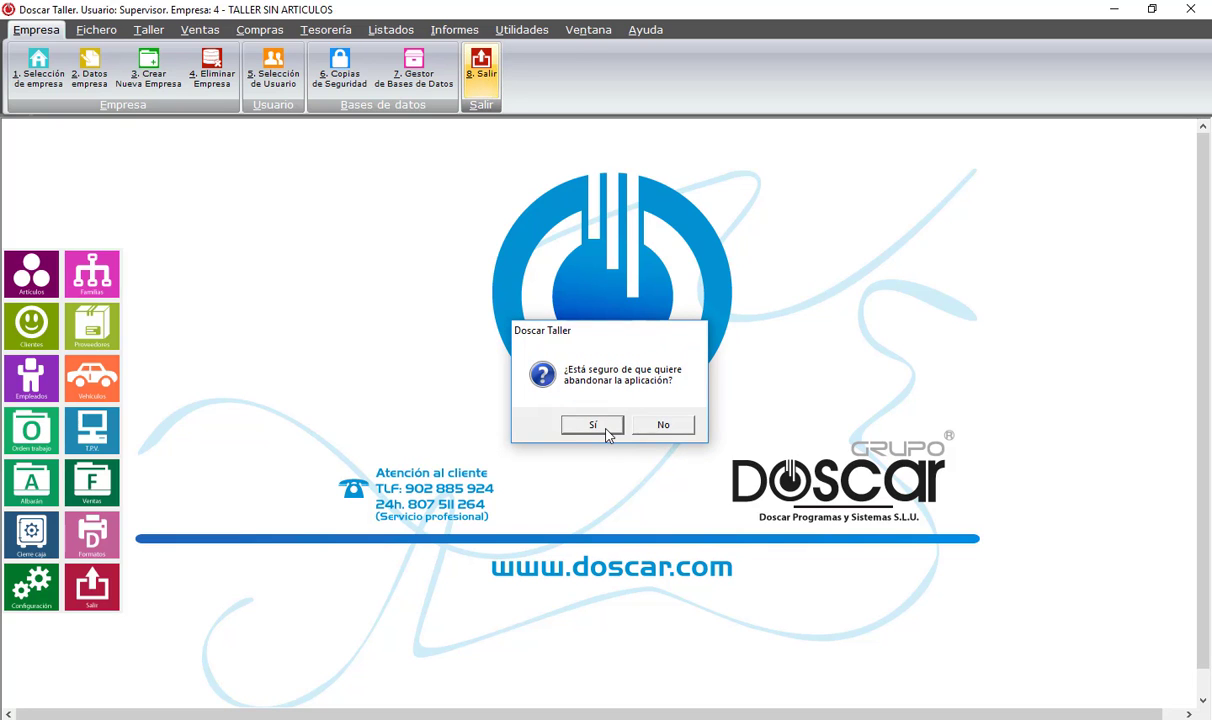